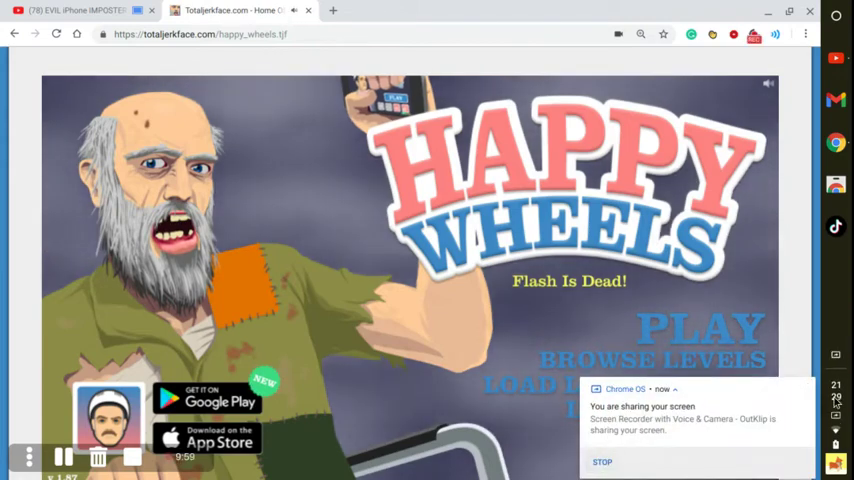
# Dismiss the screen-sharing notice, switch to the YouTube tab and open the account menu.
pyautogui.click(806, 387)
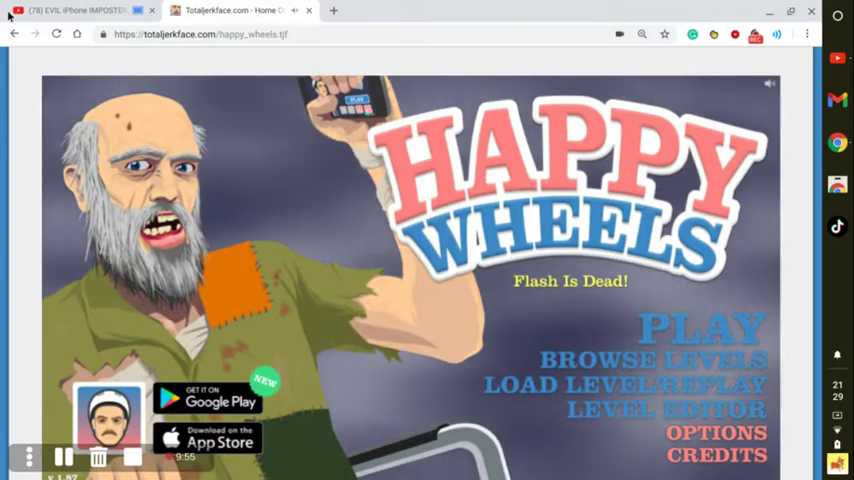
pyautogui.click(52, 8)
pyautogui.click(786, 66)
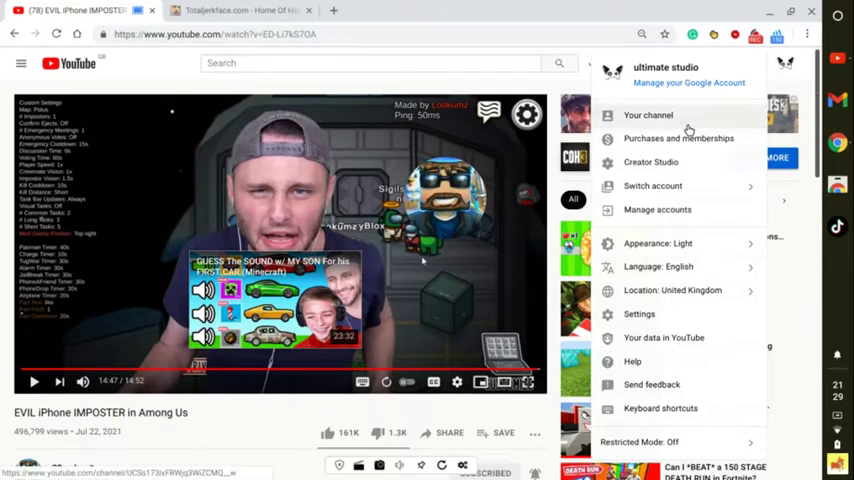
# Open 'Your channel' to show the ultimate studio channel's Videos page.
pyautogui.click(684, 120)
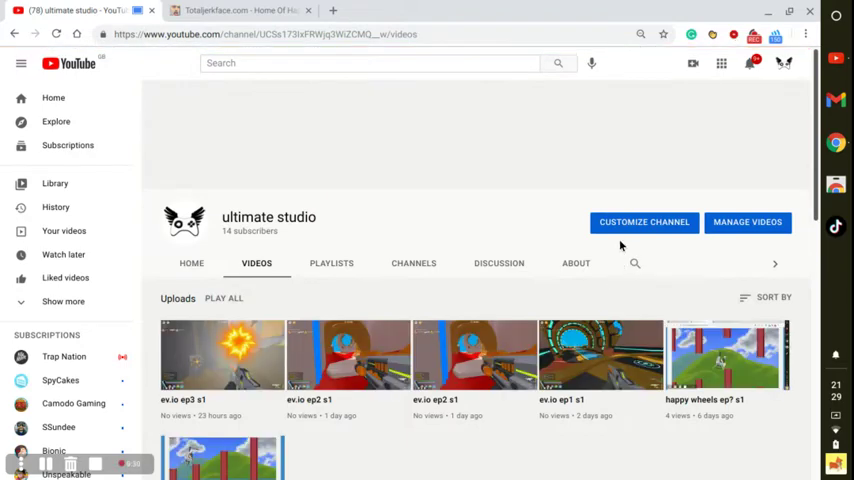
pyautogui.scroll(-1, 625, 236)
pyautogui.scroll(-1, 620, 228)
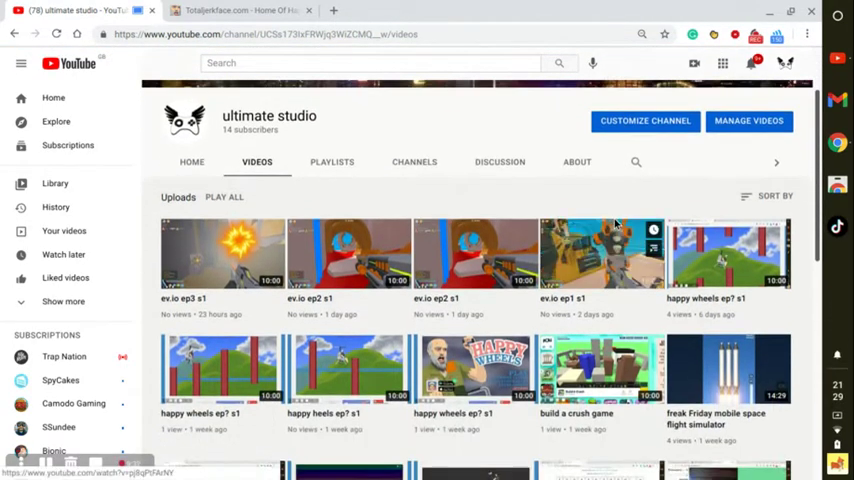
pyautogui.scroll(-1, 617, 224)
pyautogui.scroll(-1, 618, 222)
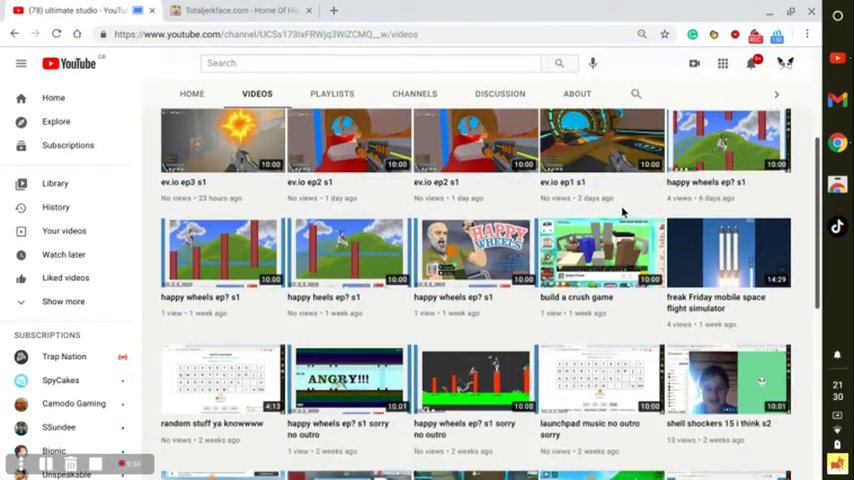
pyautogui.scroll(-1, 622, 214)
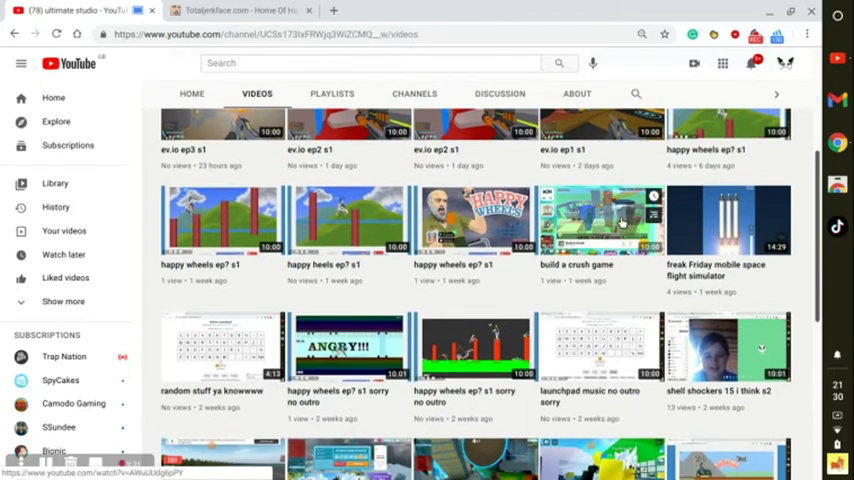
pyautogui.scroll(-1, 618, 238)
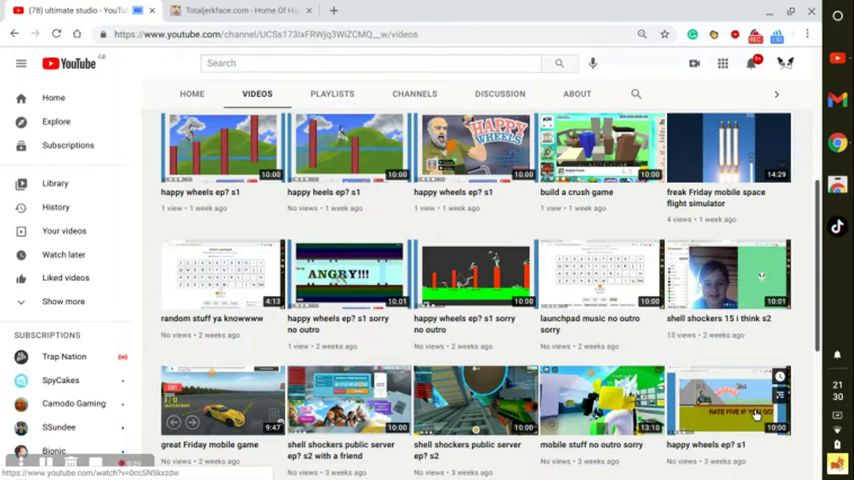
pyautogui.scroll(-1, 762, 400)
pyautogui.scroll(-1, 760, 394)
pyautogui.scroll(-1, 757, 385)
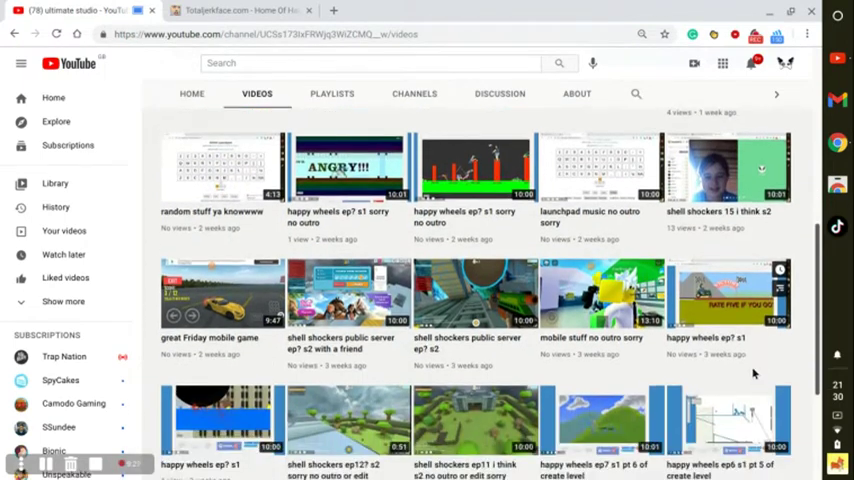
pyautogui.scroll(-1, 740, 365)
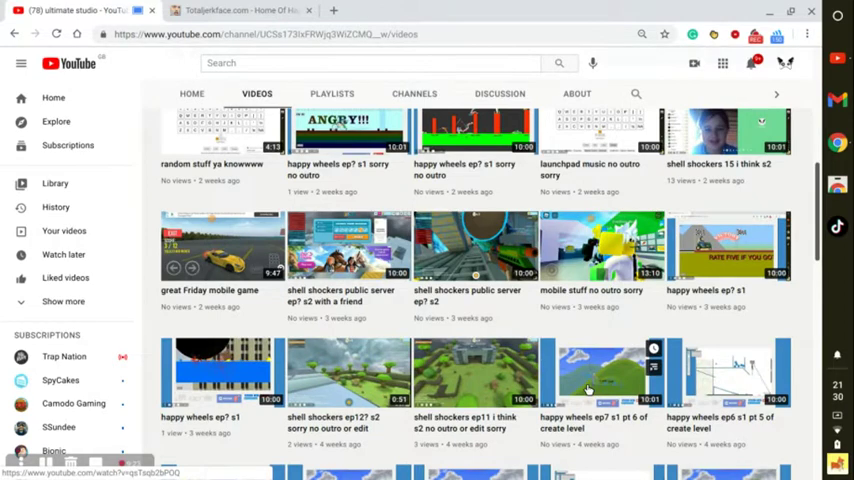
pyautogui.scroll(-1, 586, 389)
pyautogui.scroll(1, 578, 380)
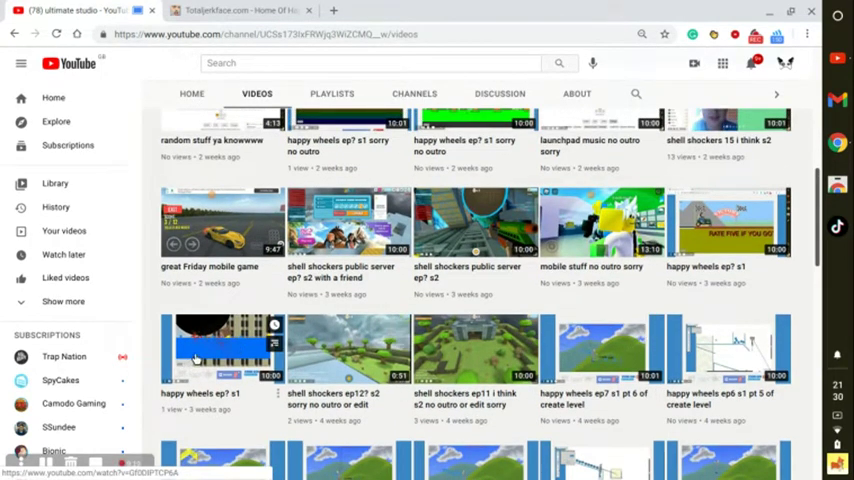
pyautogui.scroll(1, 719, 194)
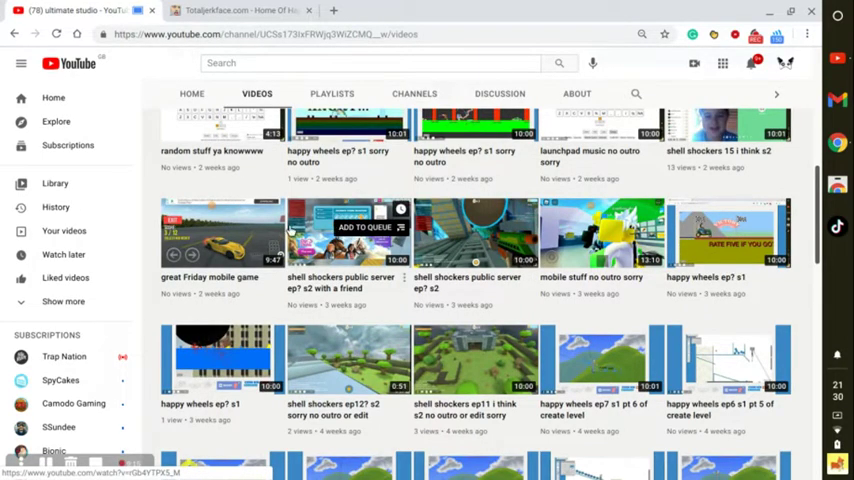
pyautogui.scroll(1, 571, 291)
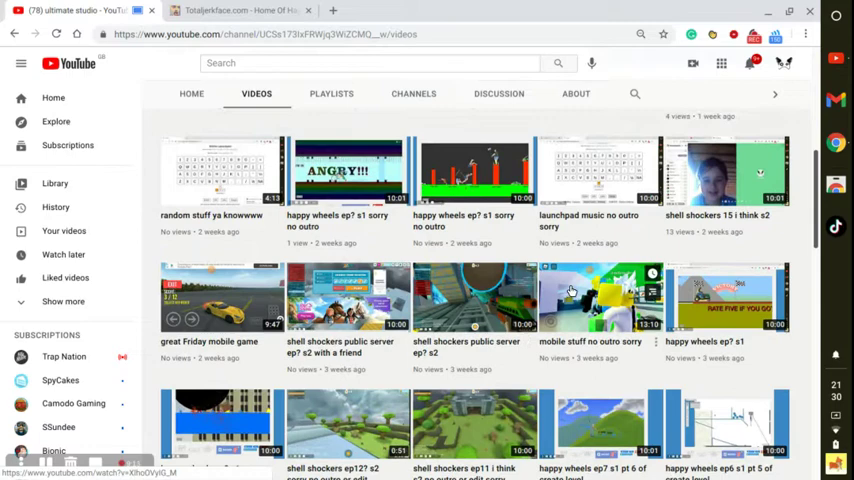
pyautogui.scroll(1, 571, 291)
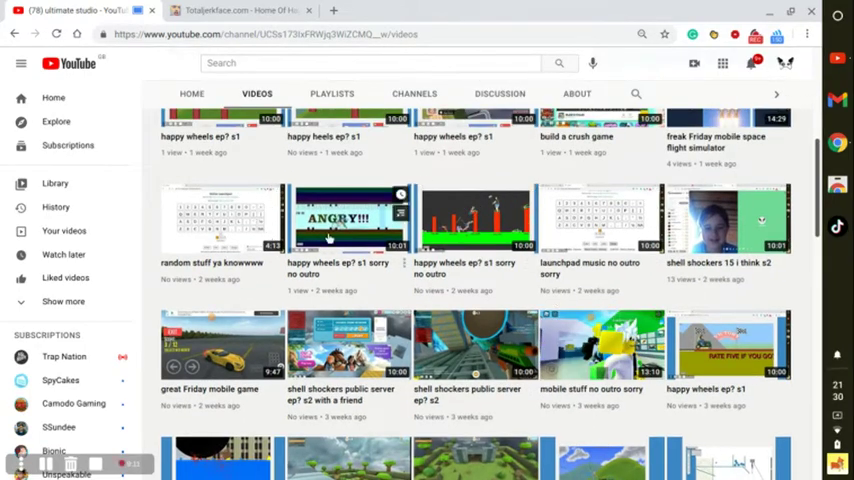
pyautogui.scroll(2, 330, 237)
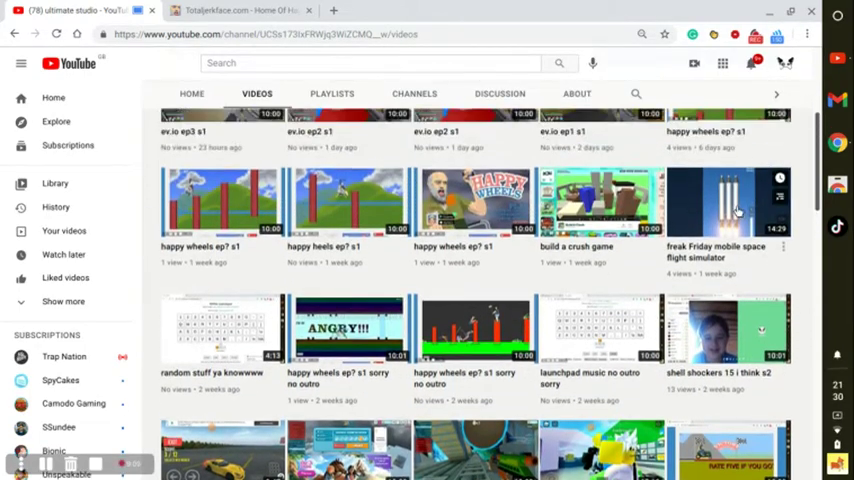
pyautogui.scroll(-1, 500, 185)
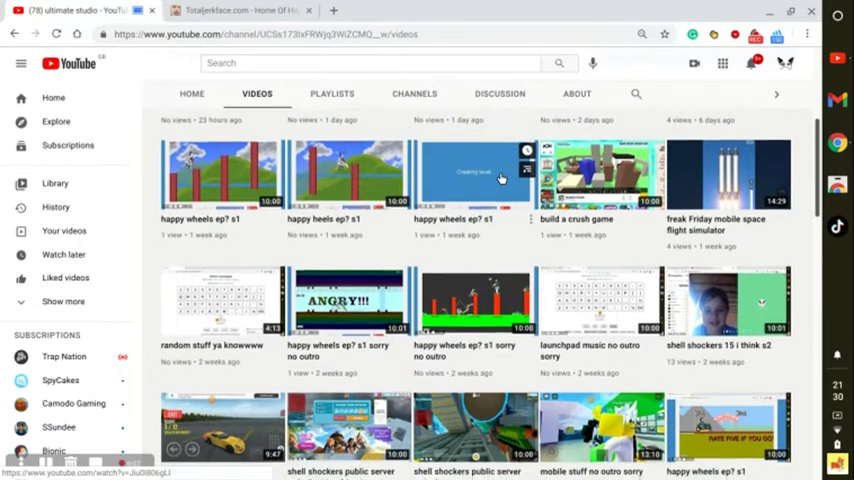
pyautogui.scroll(-3, 505, 177)
pyautogui.scroll(-3, 560, 228)
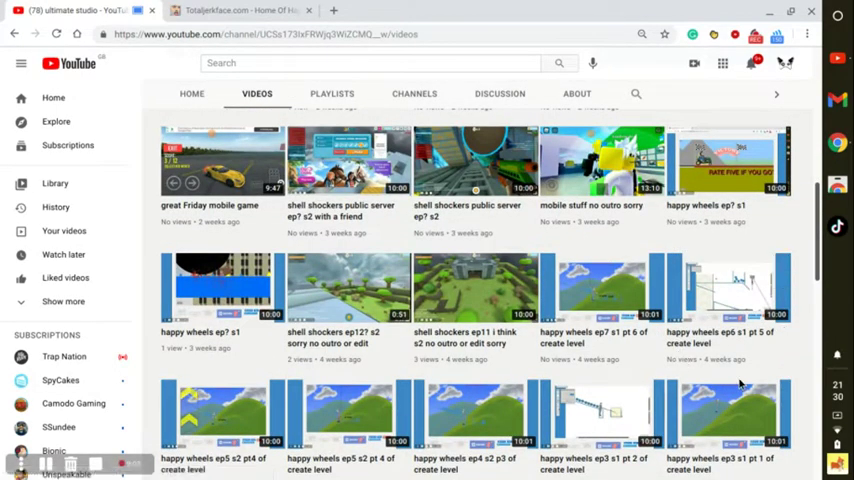
pyautogui.scroll(-1, 740, 383)
pyautogui.scroll(-2, 700, 365)
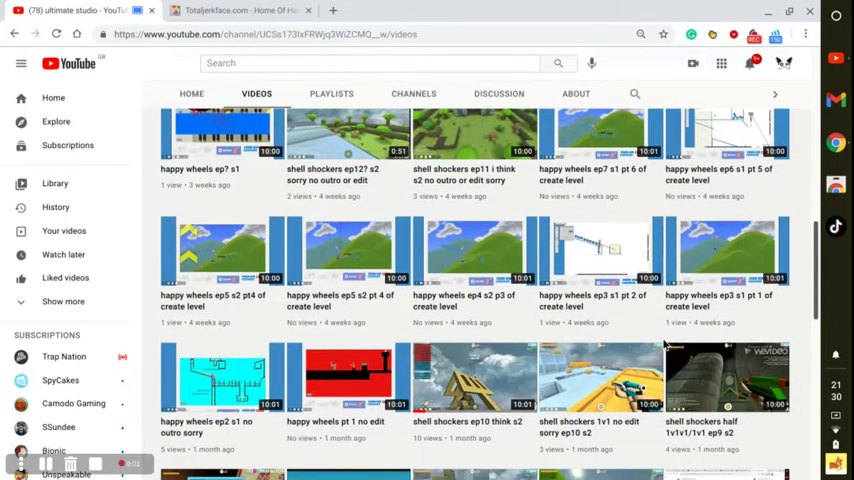
pyautogui.scroll(1, 666, 345)
pyautogui.scroll(2, 666, 345)
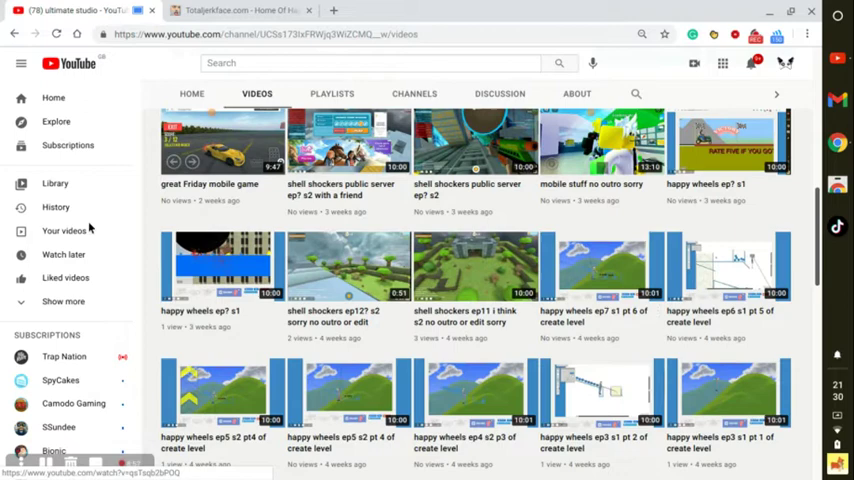
pyautogui.scroll(1, 228, 275)
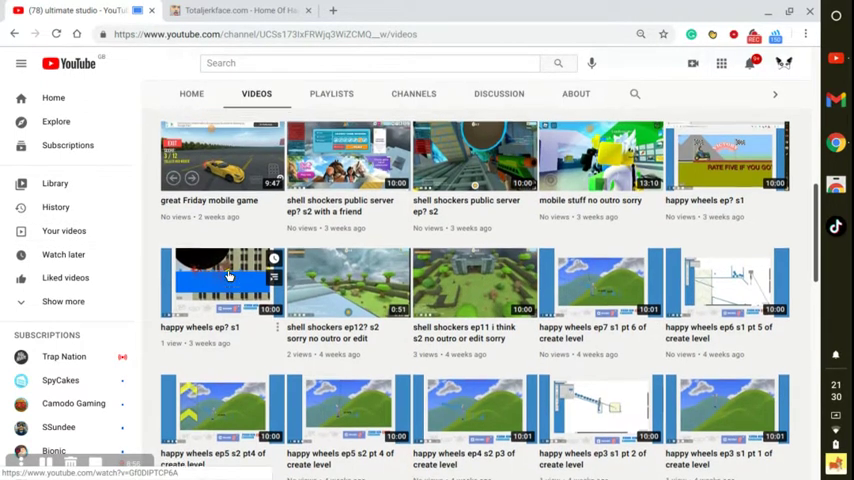
pyautogui.scroll(2, 601, 213)
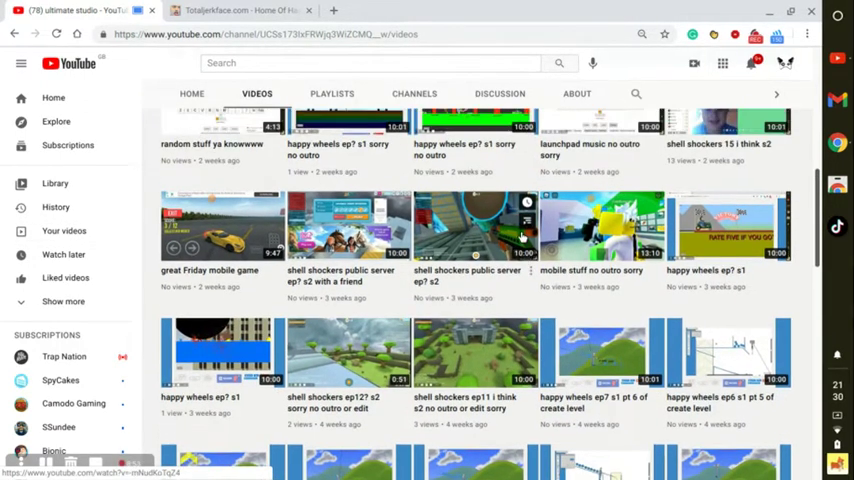
pyautogui.scroll(1, 601, 213)
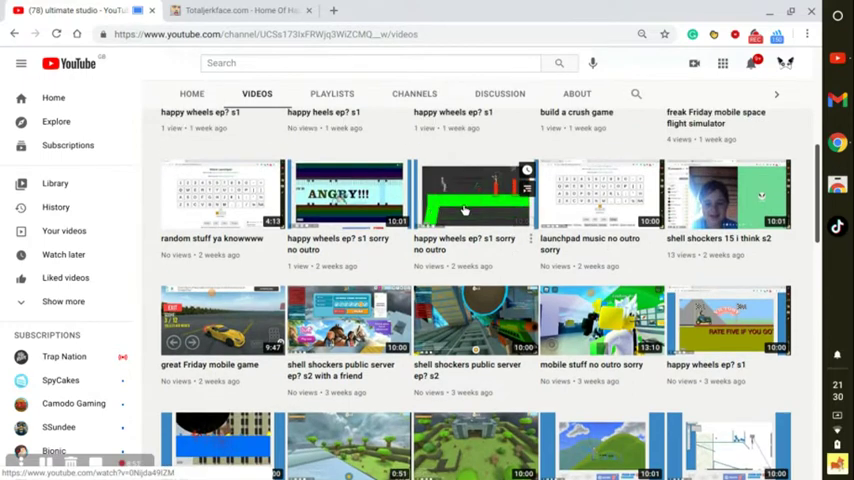
pyautogui.scroll(1, 605, 229)
pyautogui.scroll(1, 605, 229)
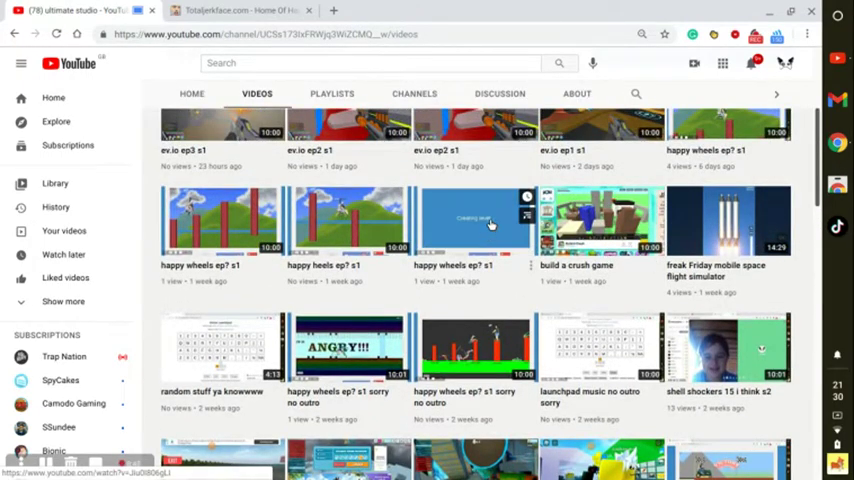
pyautogui.scroll(1, 491, 224)
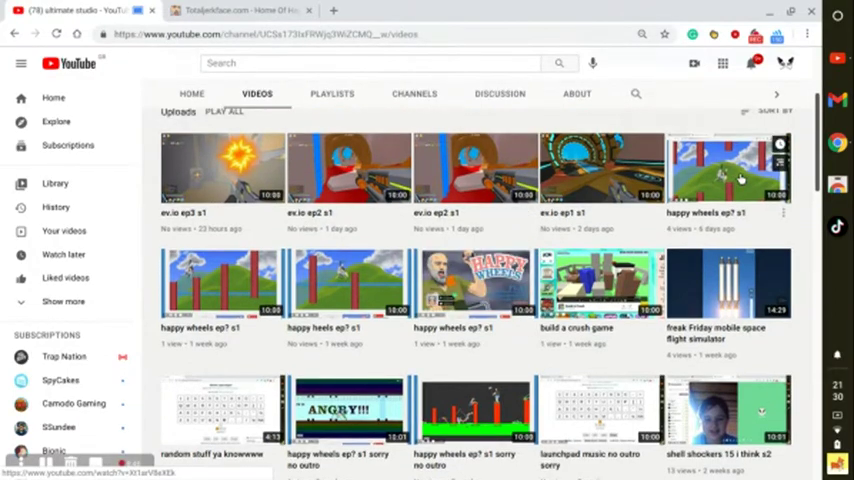
# Return to the Totaljerkface.com tab showing the Happy Wheels title screen.
pyautogui.click(240, 10)
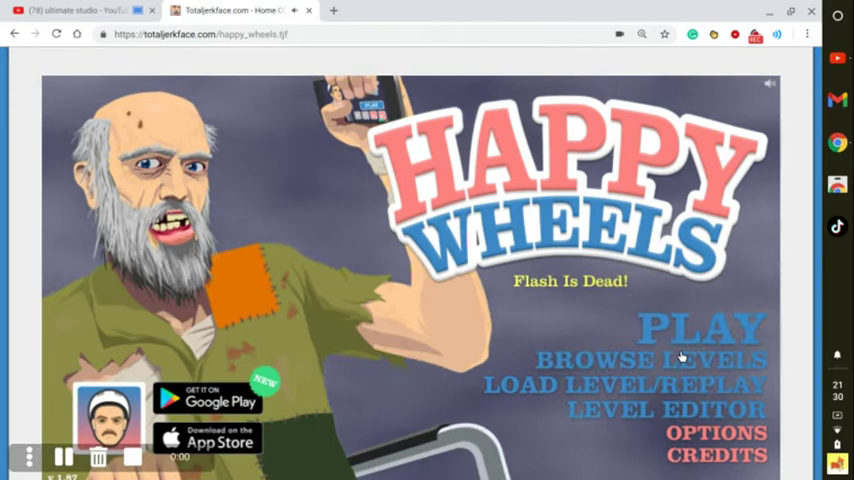
# Open User Submitted Levels and select the 'oompaville stairs' level.
pyautogui.click(680, 357)
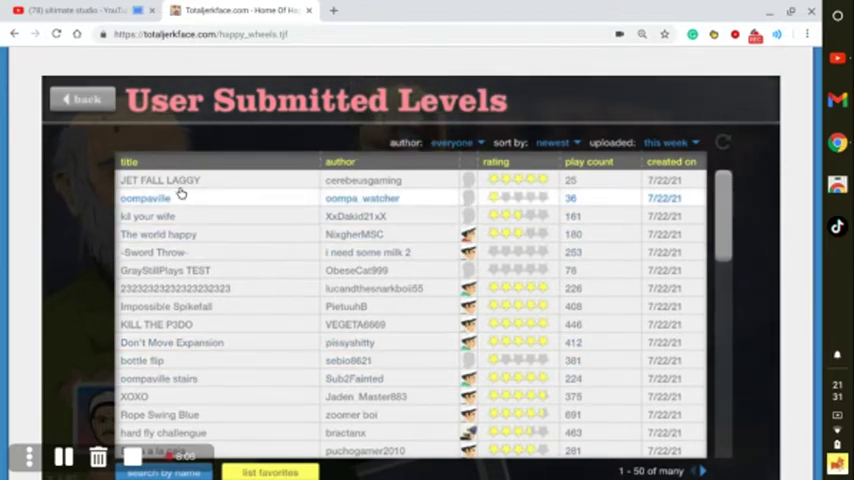
pyautogui.click(138, 386)
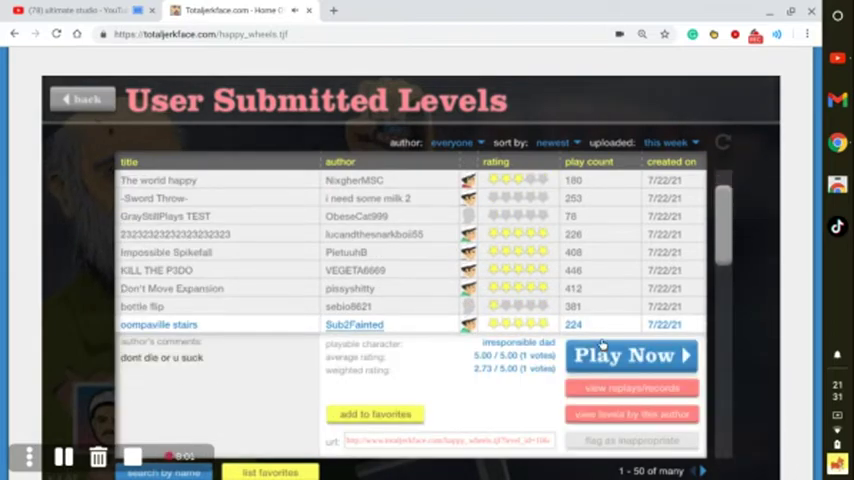
# Start oompaville stairs and fit the game full-screen using F11 and page zoom.
pyautogui.click(626, 359)
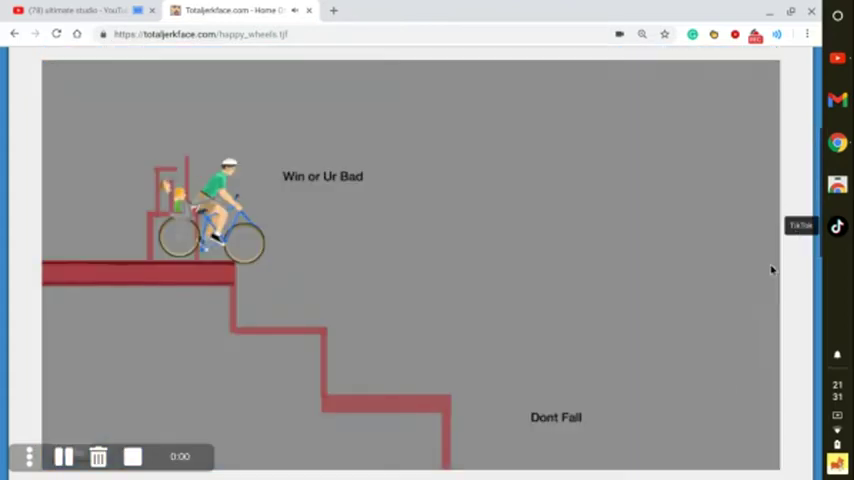
pyautogui.press('F11')
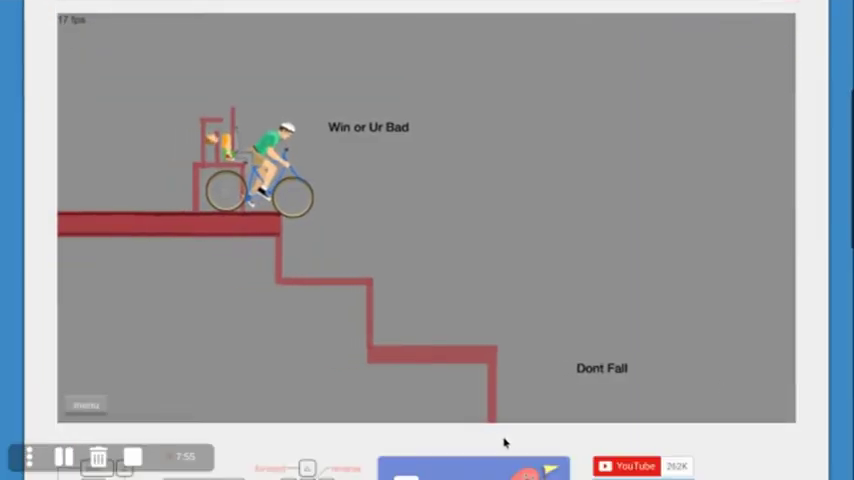
pyautogui.hotkey('ctrl', '-')
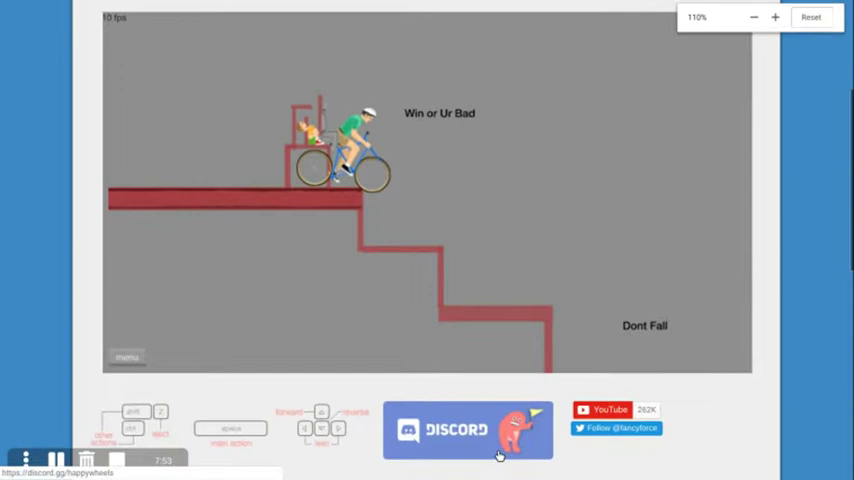
pyautogui.hotkey('ctrl', '+')
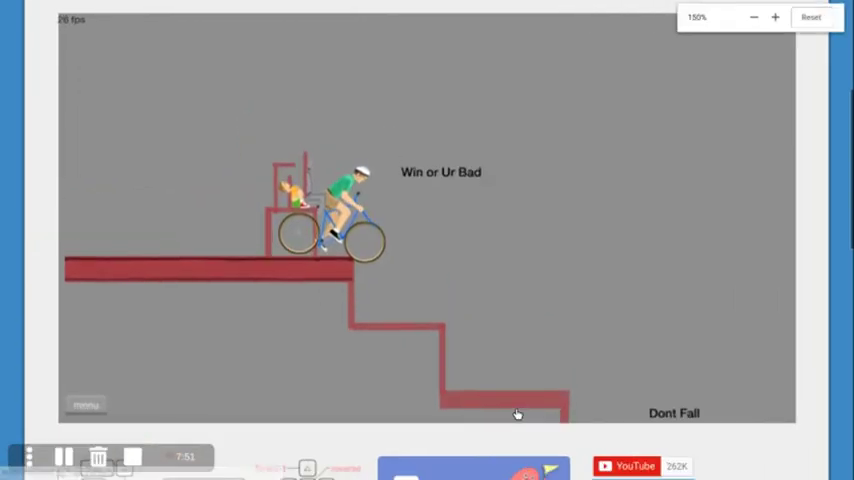
pyautogui.hotkey('ctrl', '+')
pyautogui.hotkey('ctrl', '+')
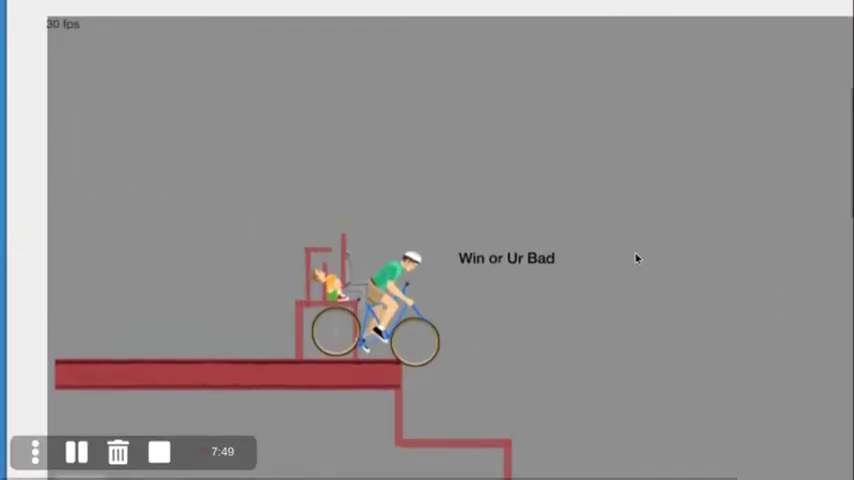
pyautogui.hotkey('ctrl', '-')
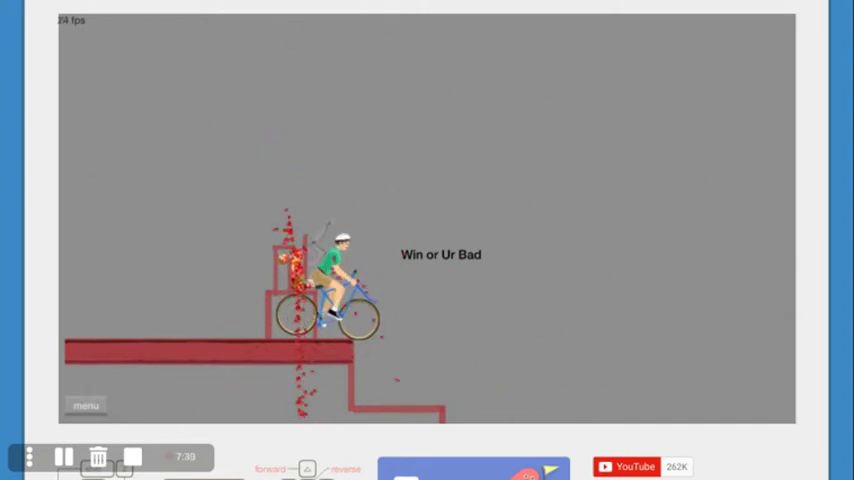
# Restart the level, throw the rider down the steps, then pause the game.
pyautogui.press('Escape')
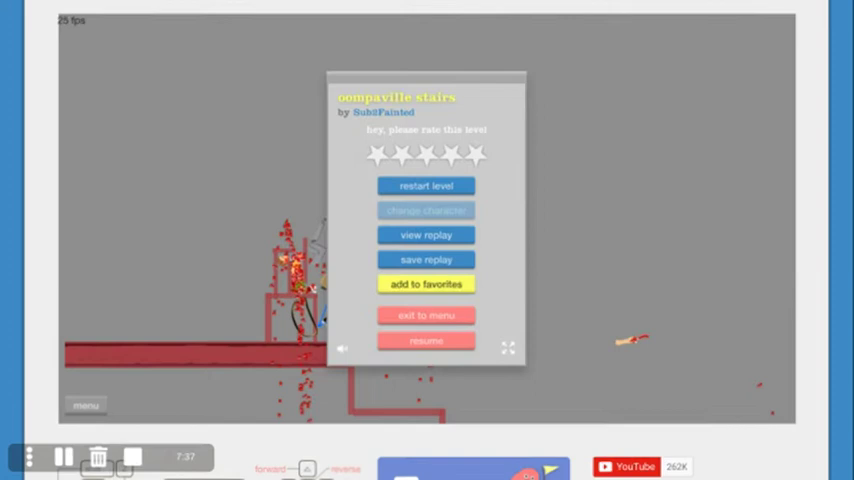
pyautogui.press('Return')
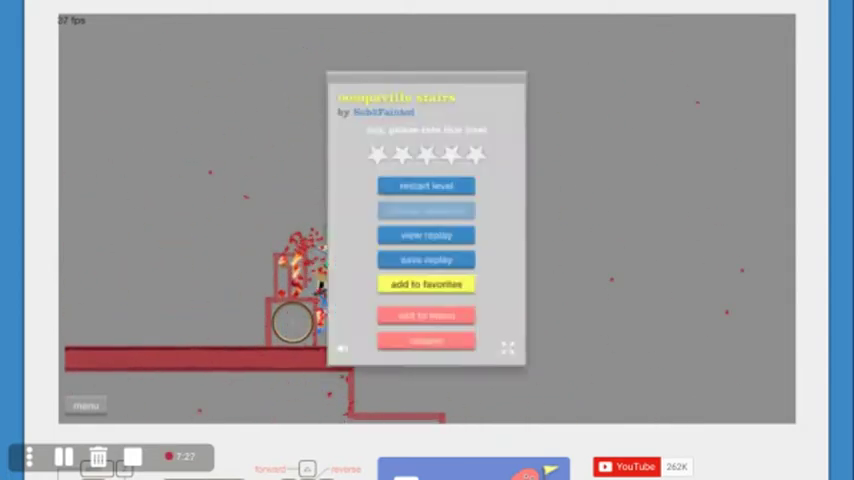
pyautogui.press('Return')
pyautogui.press('Right')
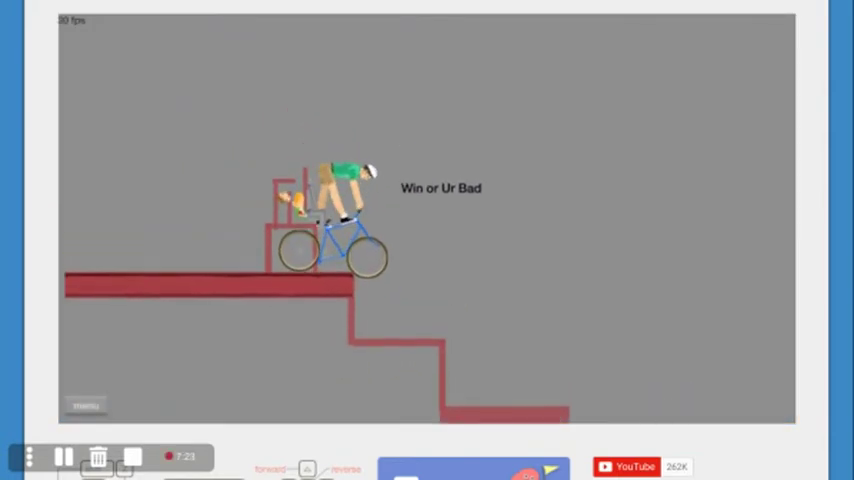
pyautogui.press('z')
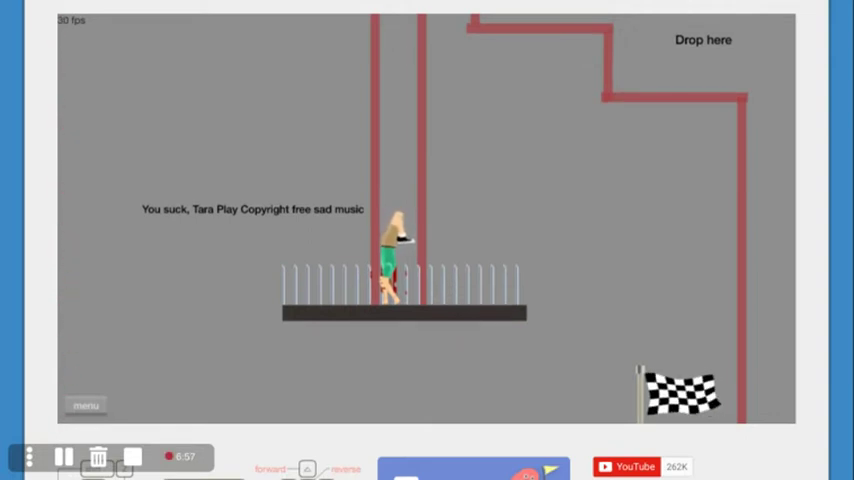
pyautogui.press('XF86AudioRaiseVolume')
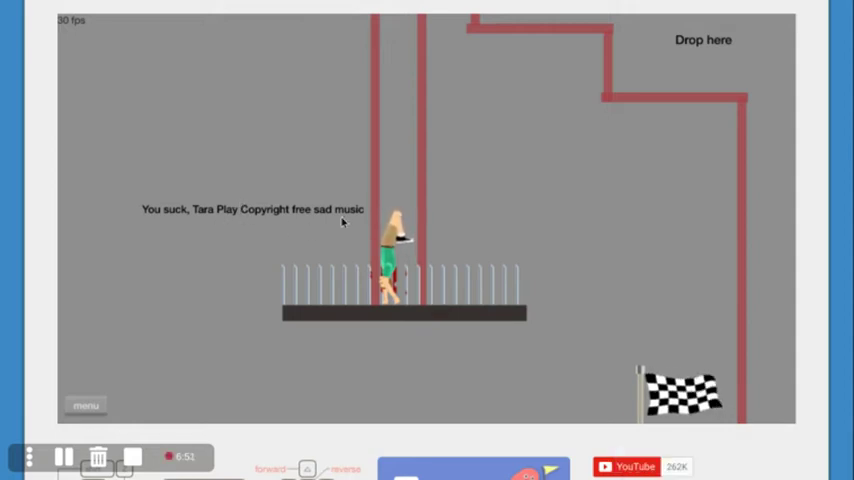
pyautogui.press('Escape')
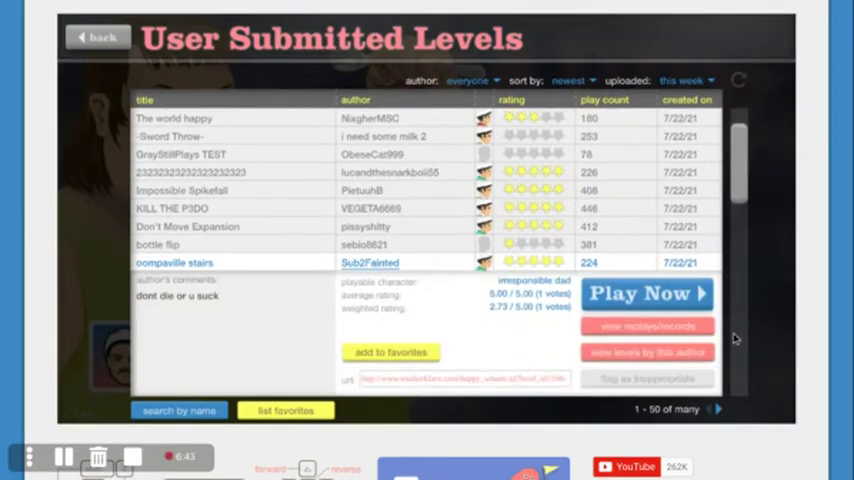
pyautogui.scroll(-2, 326, 274)
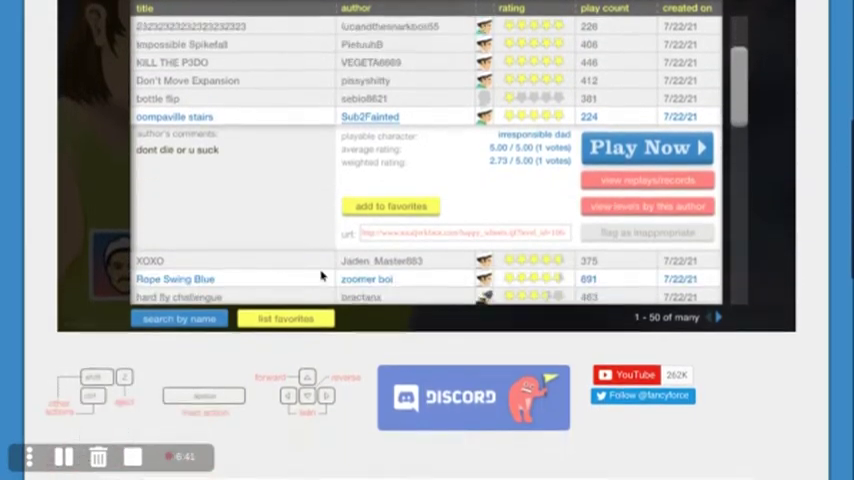
pyautogui.scroll(2, 770, 140)
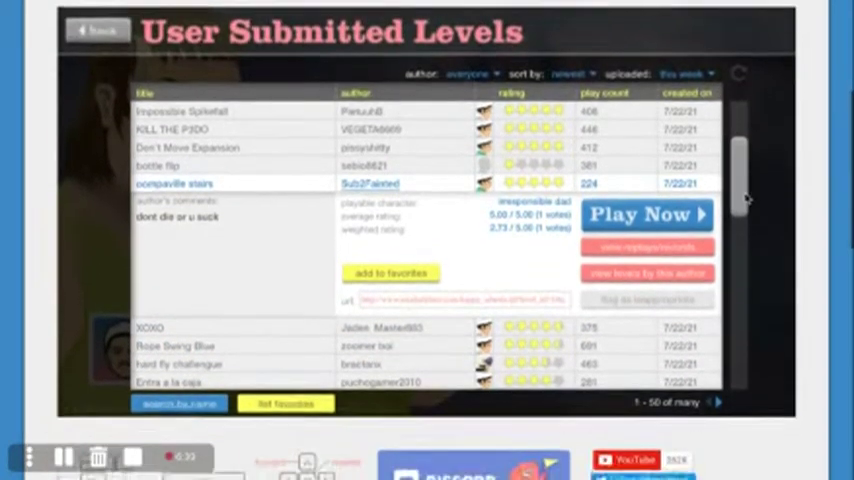
pyautogui.scroll(1, 770, 187)
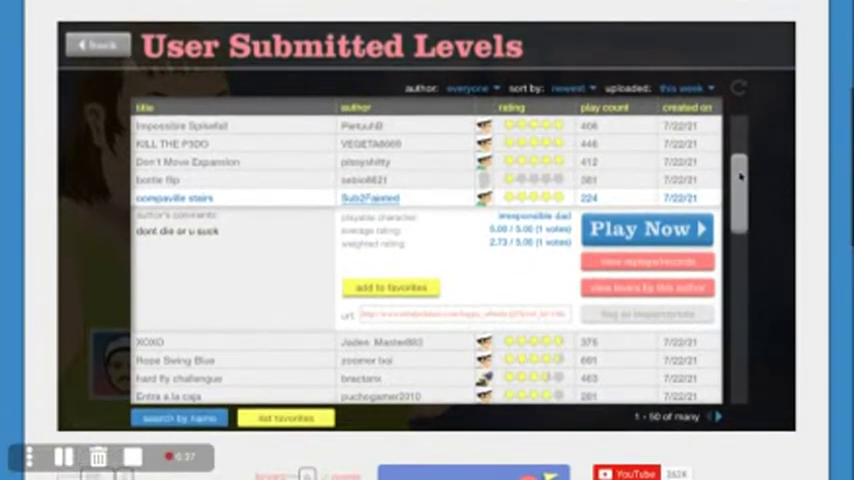
pyautogui.scroll(-2, 741, 176)
pyautogui.scroll(-1, 741, 176)
pyautogui.scroll(-2, 741, 176)
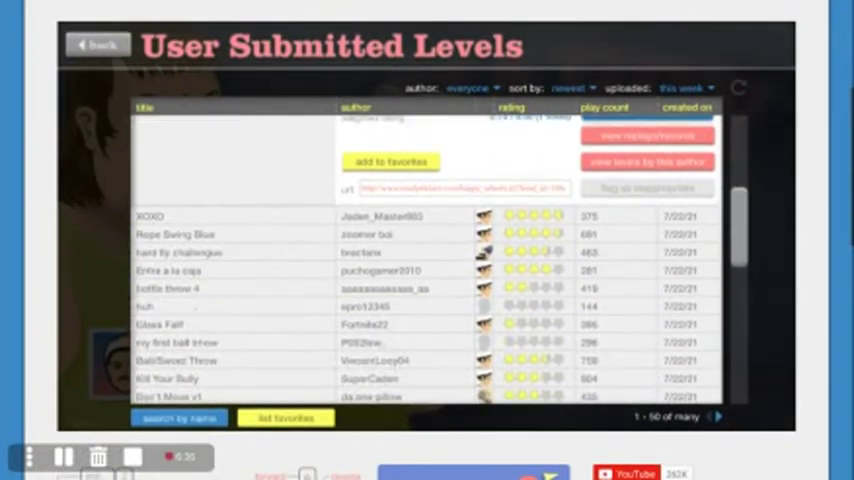
pyautogui.scroll(-1, 430, 260)
pyautogui.scroll(-1, 430, 260)
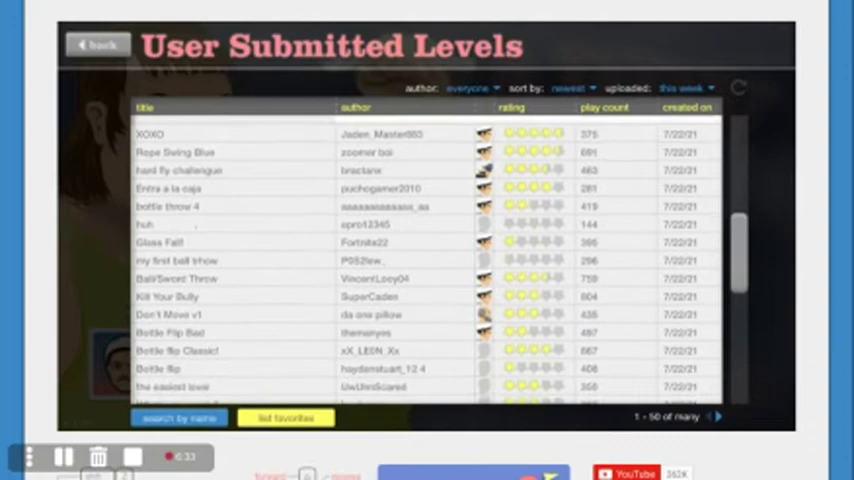
pyautogui.scroll(-1, 430, 260)
pyautogui.scroll(-1, 430, 260)
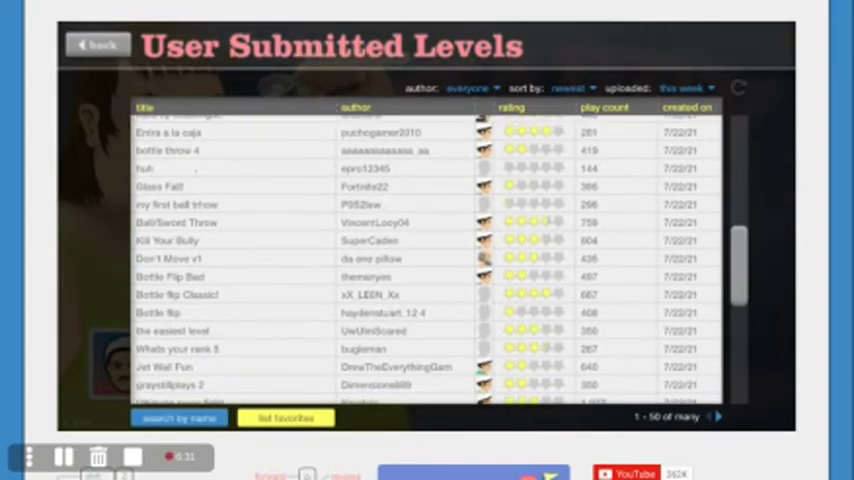
pyautogui.scroll(-1, 652, 272)
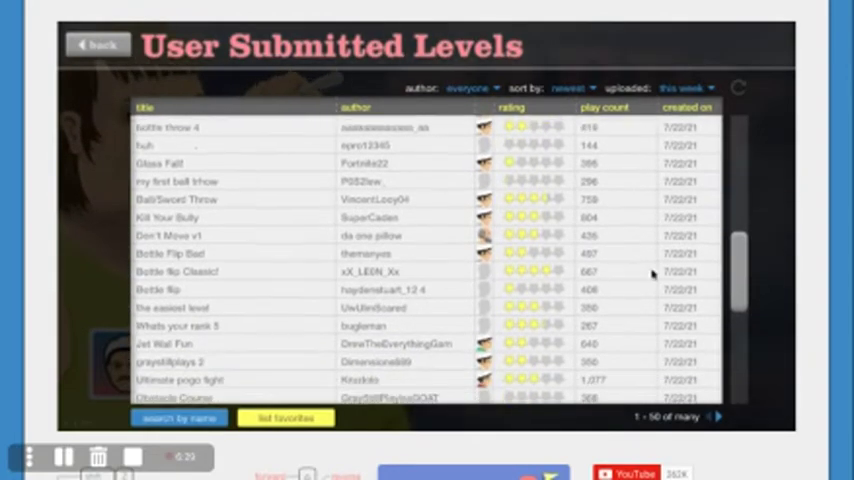
# Select 'Kill Your Bully' in the level list and start playing it.
pyautogui.click(280, 222)
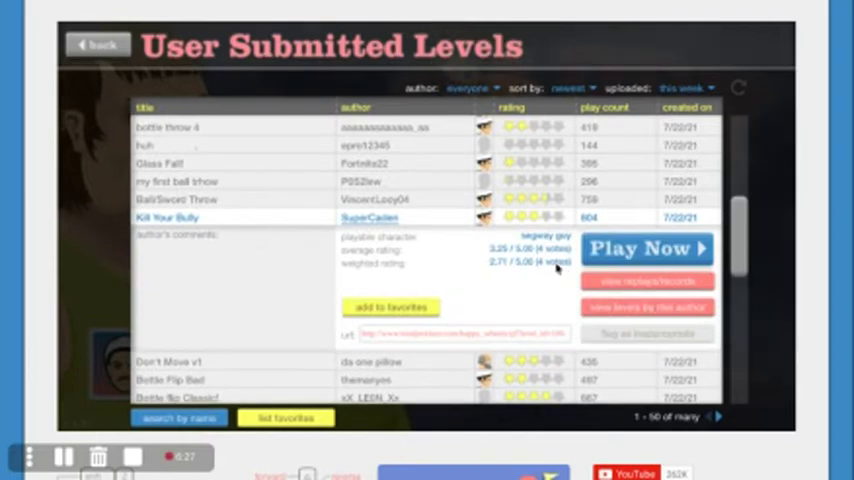
pyautogui.click(643, 252)
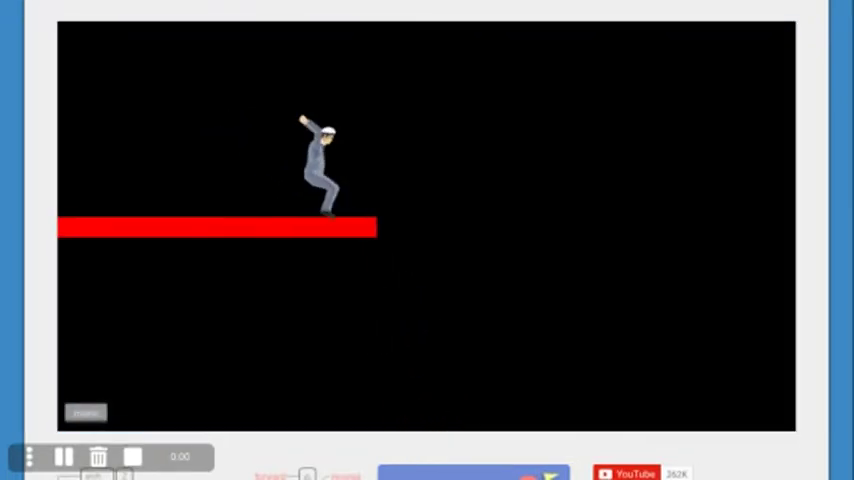
# Restart Kill Your Bully several times to reset its timer.
pyautogui.press('Return')
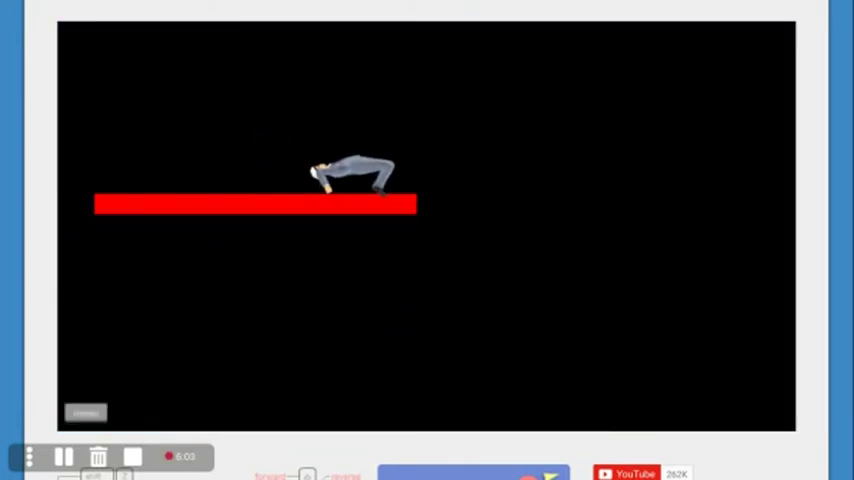
pyautogui.press('Return')
pyautogui.press('Return')
pyautogui.press('Return')
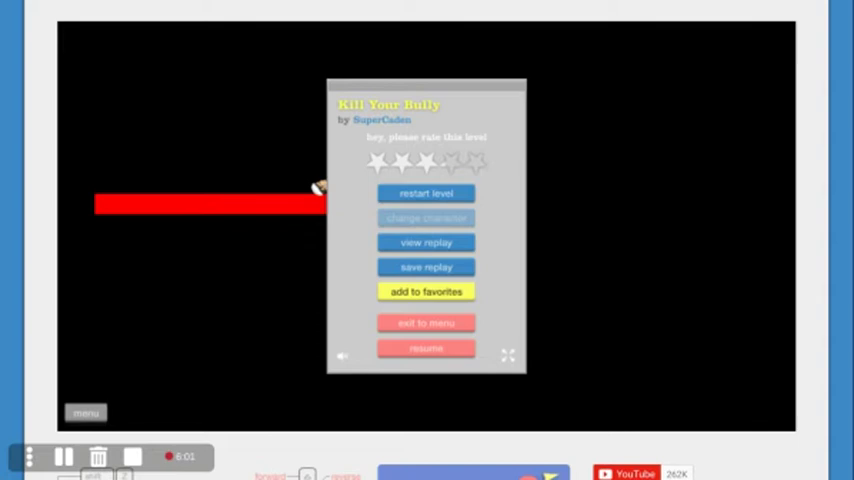
pyautogui.press('space')
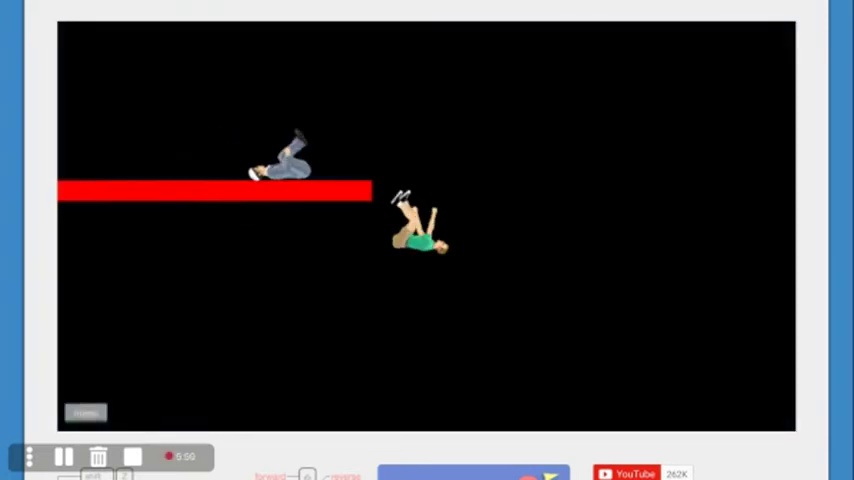
pyautogui.press('Return')
pyautogui.press('space')
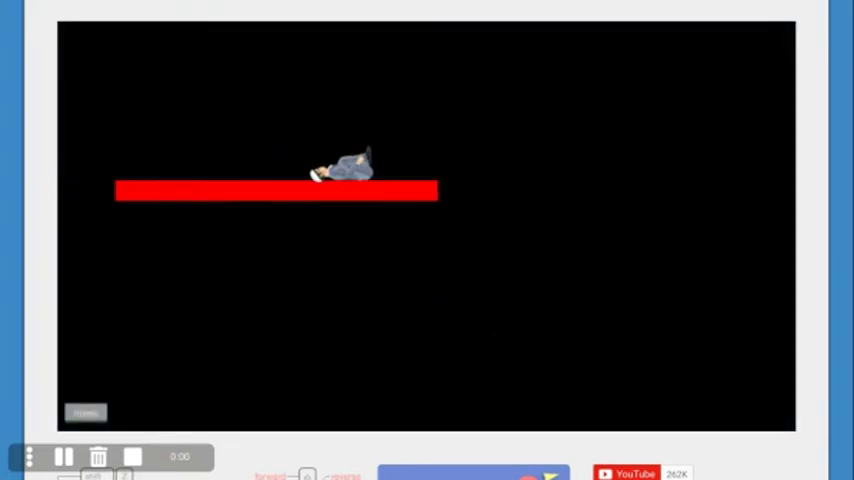
pyautogui.press('Return')
# Launch the ragdoll for a 2.77-second finish, then select and play Glass Fall!
pyautogui.press('space')
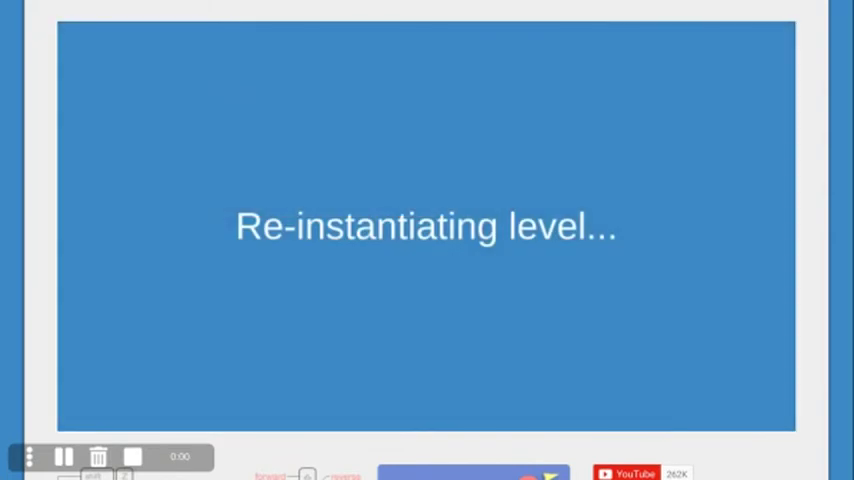
pyautogui.press('Right')
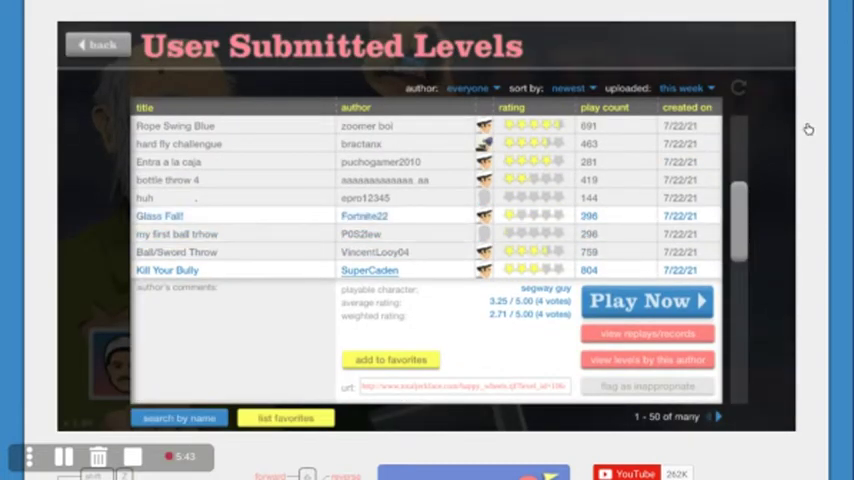
pyautogui.click(192, 219)
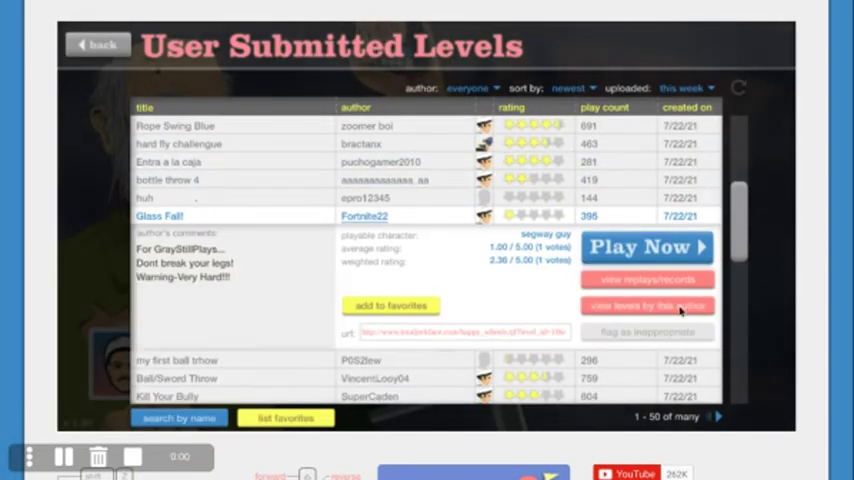
pyautogui.click(614, 254)
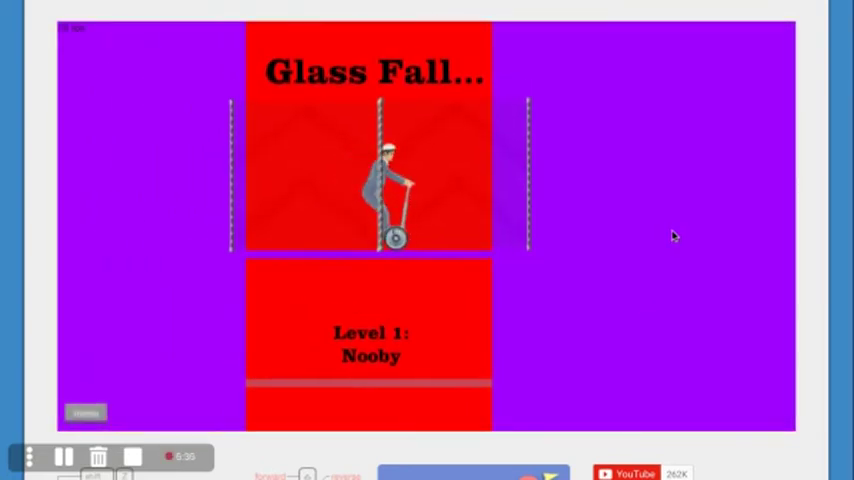
# Ride the Segway off the first glass ledge, rolling and jumping along the floor.
pyautogui.press('Up')
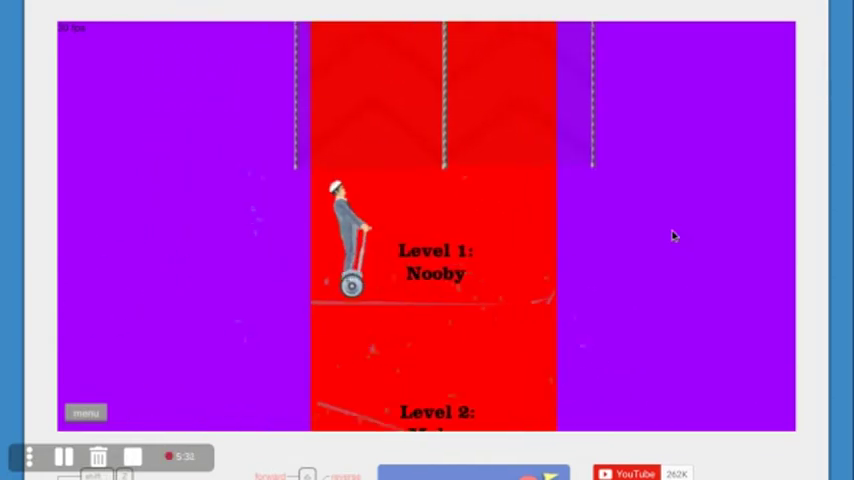
pyautogui.press('Up')
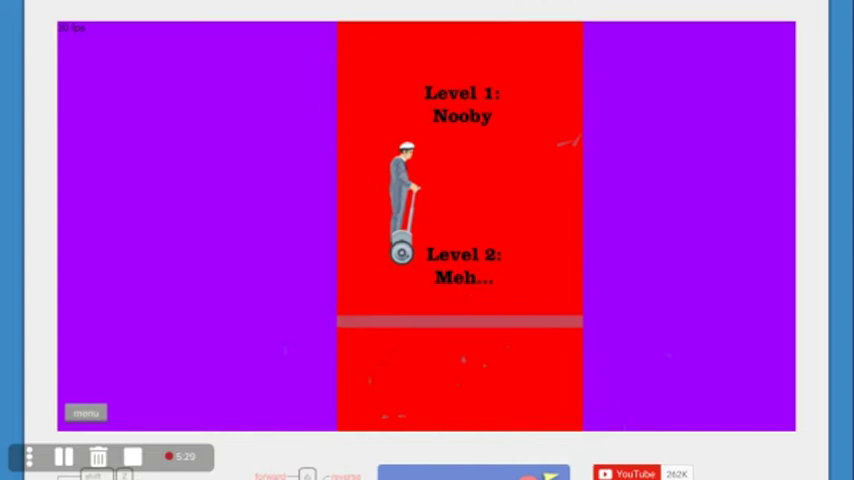
pyautogui.press('Down')
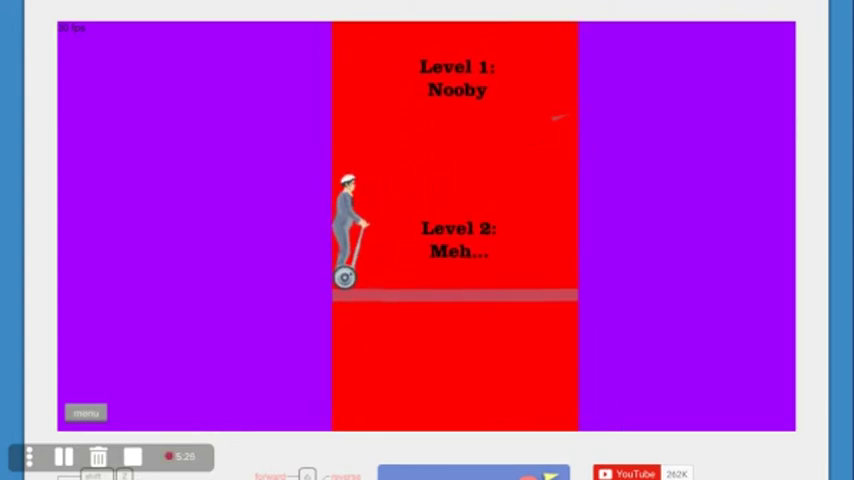
pyautogui.press('Up')
pyautogui.press('space')
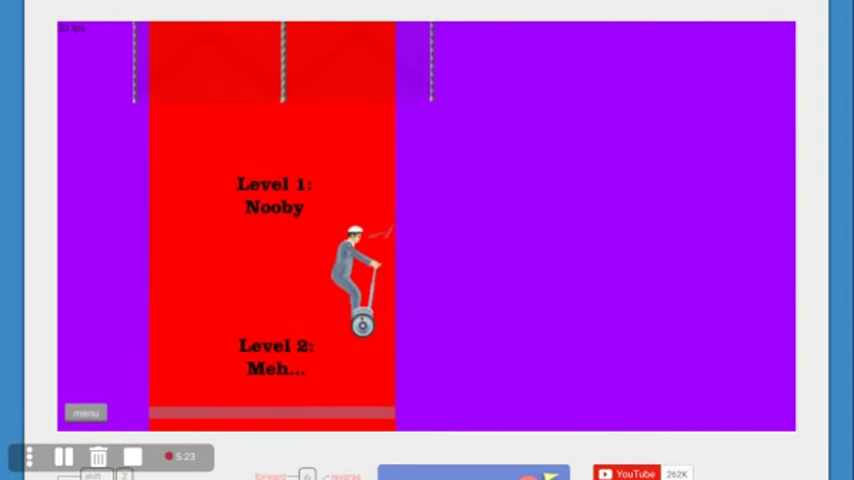
pyautogui.press('space')
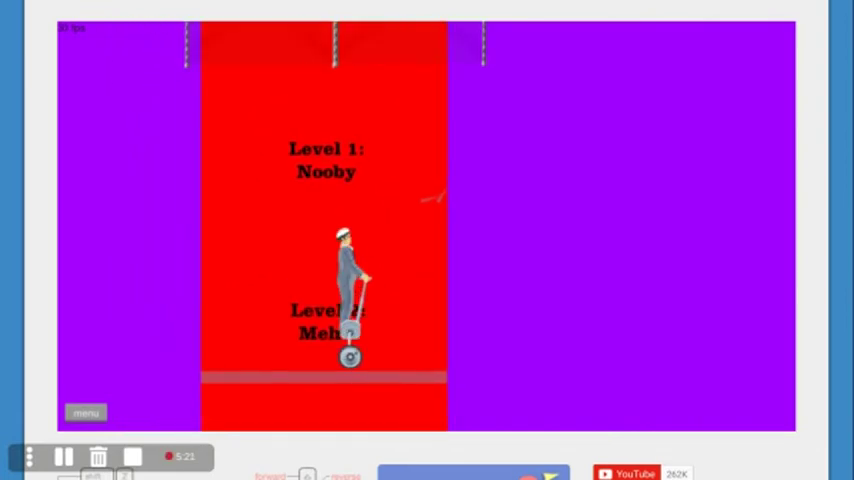
# Reset to Level 1 and crash through the glass floors down to Level 5: Pro.
pyautogui.press('Escape')
pyautogui.press('Return')
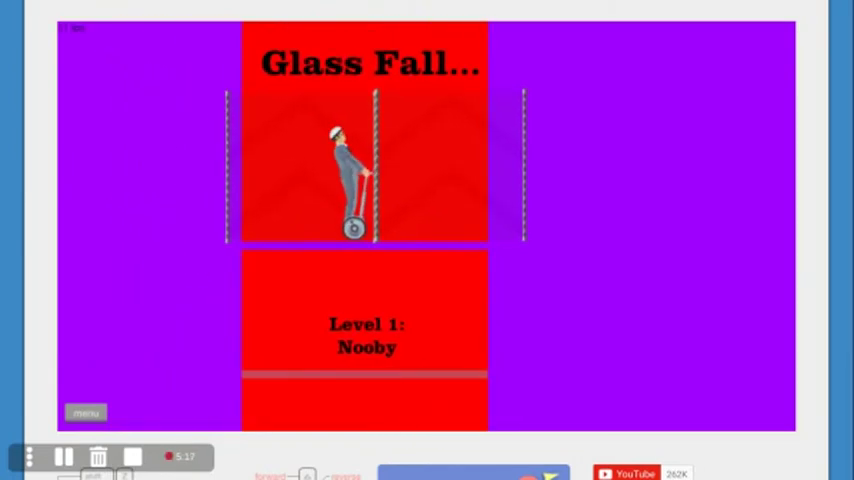
pyautogui.press('Up')
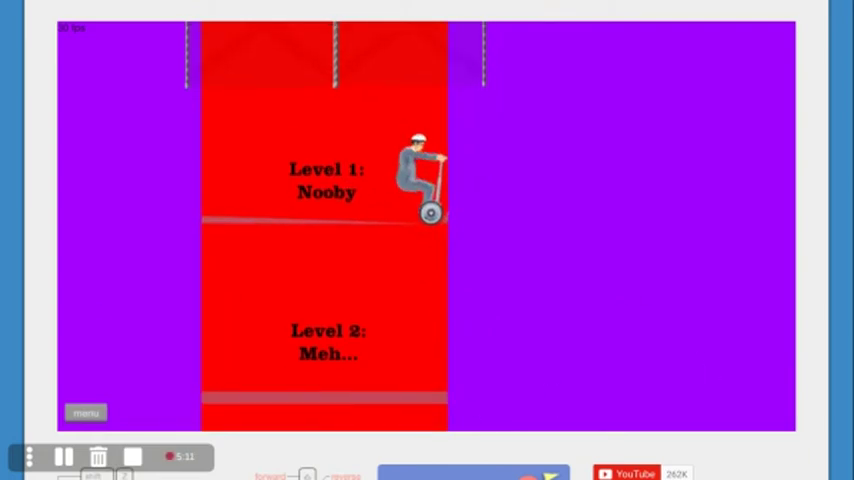
pyautogui.press('Left')
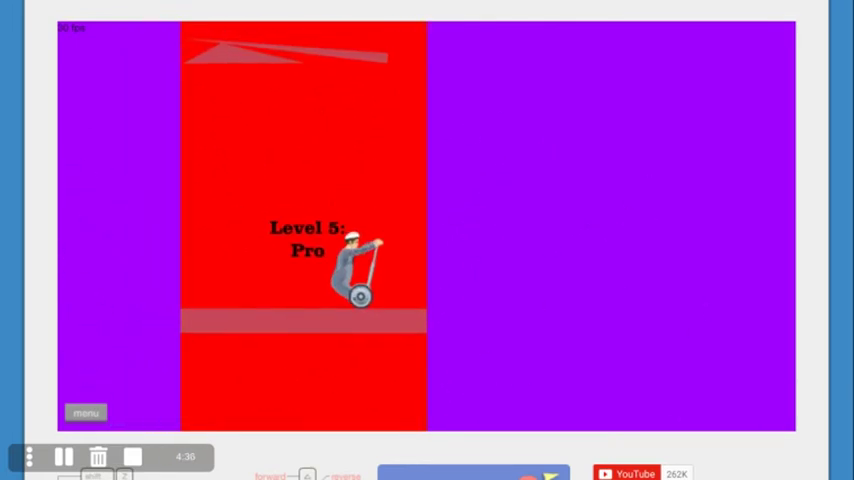
pyautogui.press('Return')
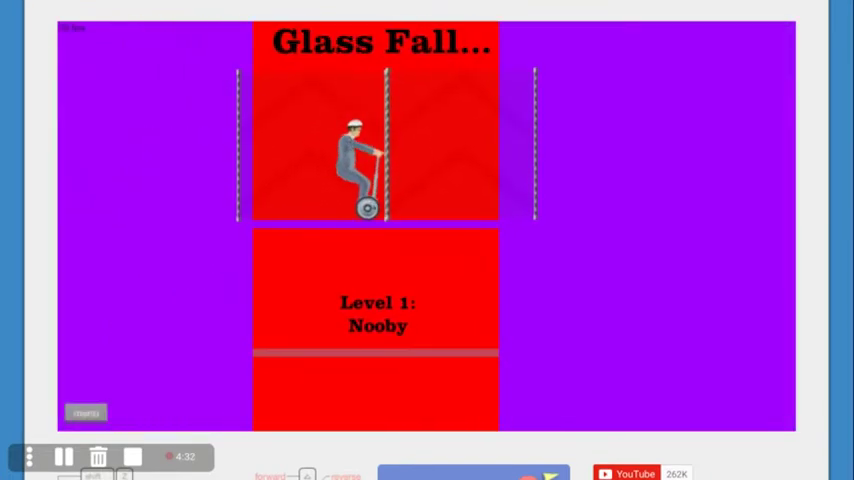
pyautogui.press('Up')
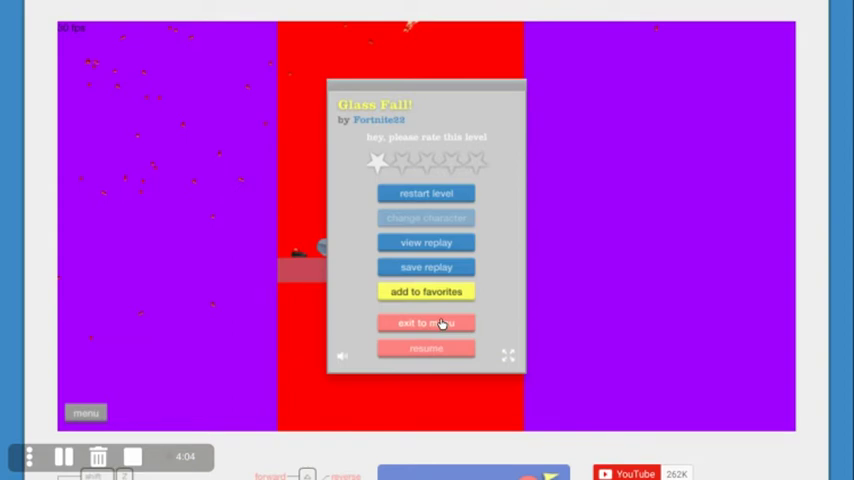
# Search levels by name for 'glass break' and launch Glass breakre nova.
pyautogui.click(444, 323)
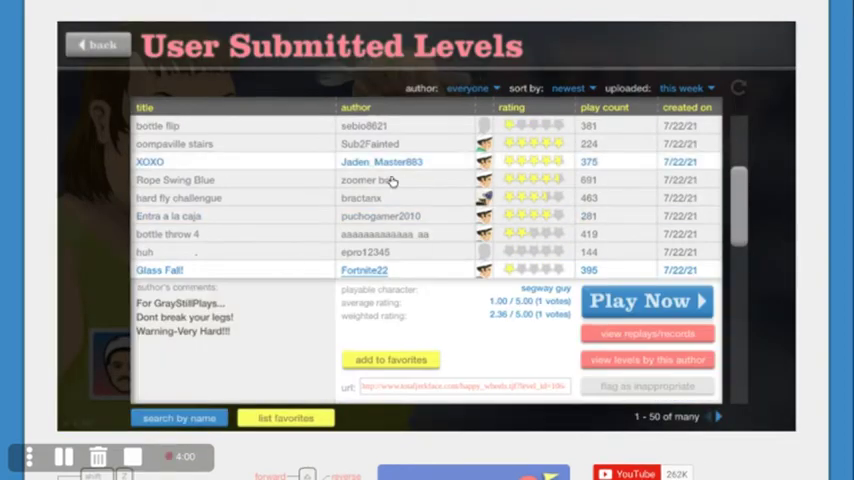
pyautogui.click(204, 425)
pyautogui.write('glass breakr')
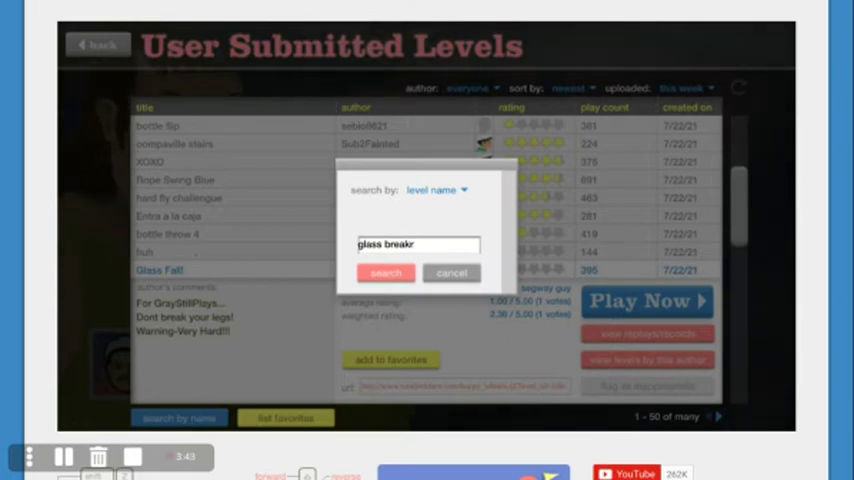
pyautogui.press('Return')
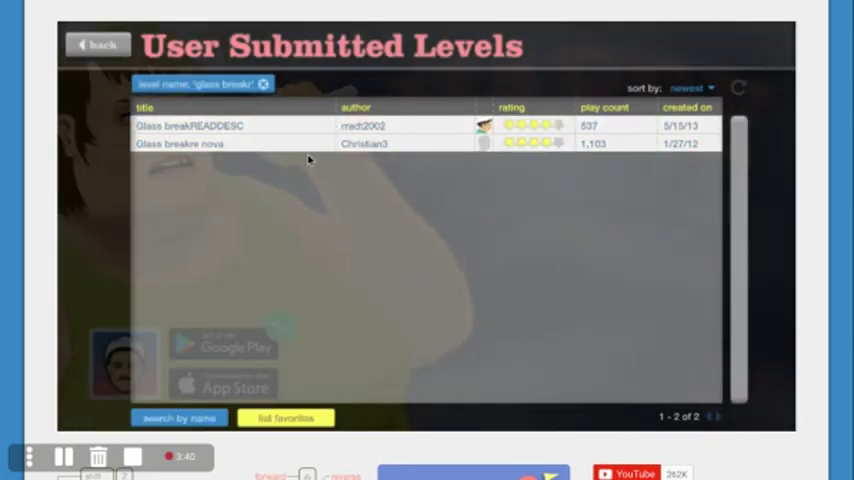
pyautogui.click(248, 126)
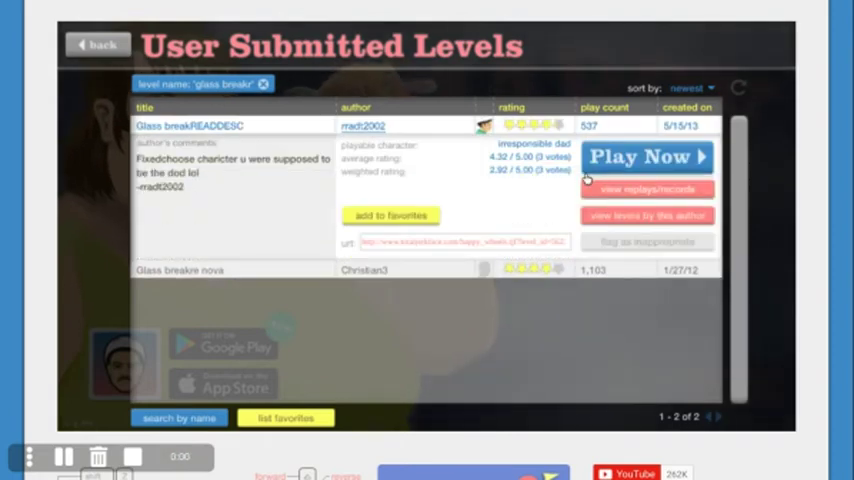
pyautogui.click(523, 267)
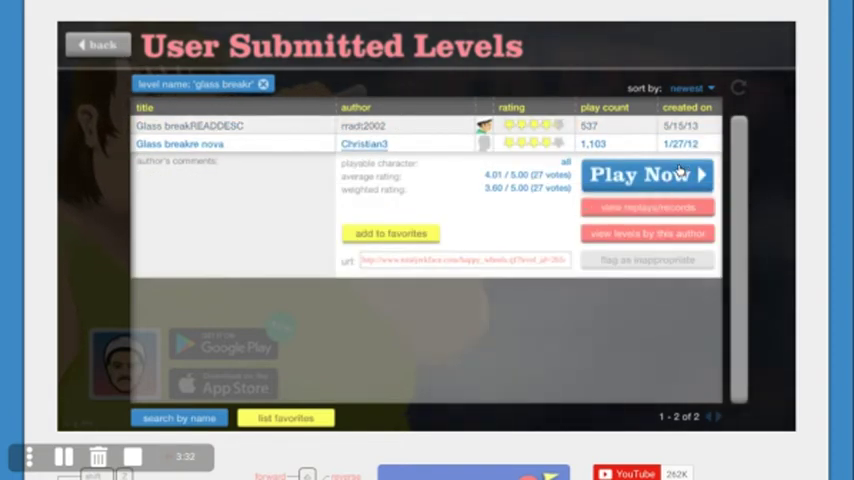
pyautogui.click(678, 172)
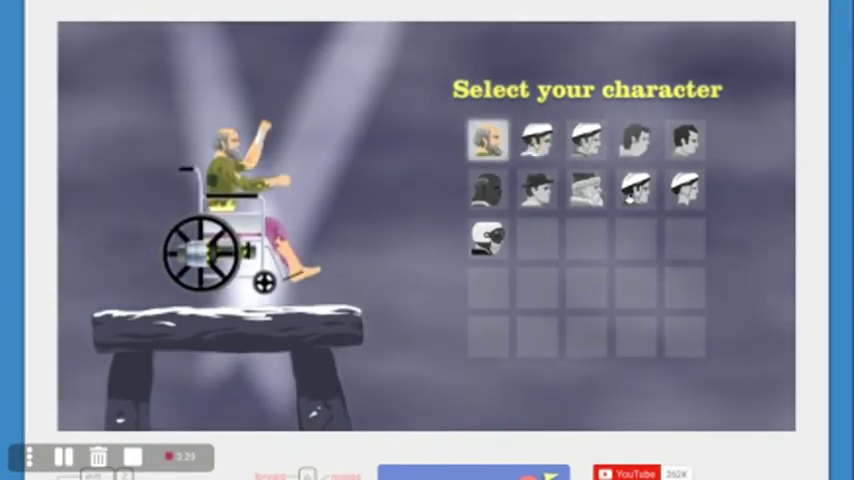
# After an early crash, restart Glass breakre nova as Irresponsible Dad and ride through the glass.
pyautogui.click(639, 204)
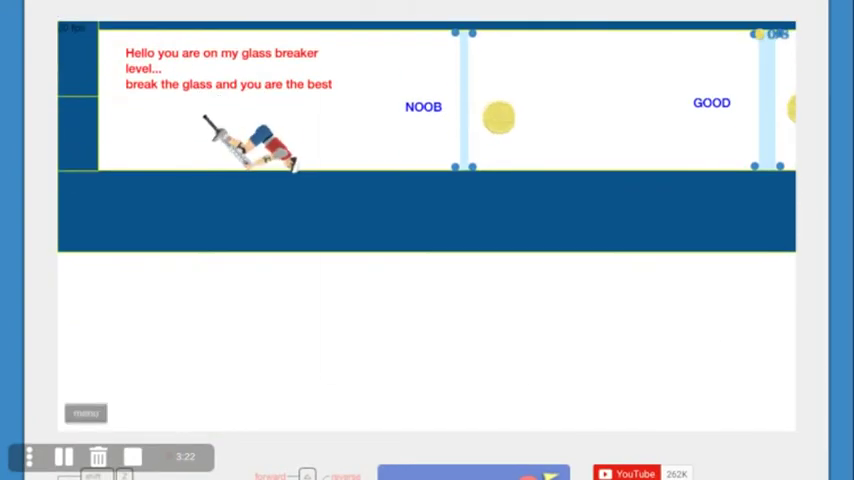
pyautogui.press('Escape')
pyautogui.click(426, 219)
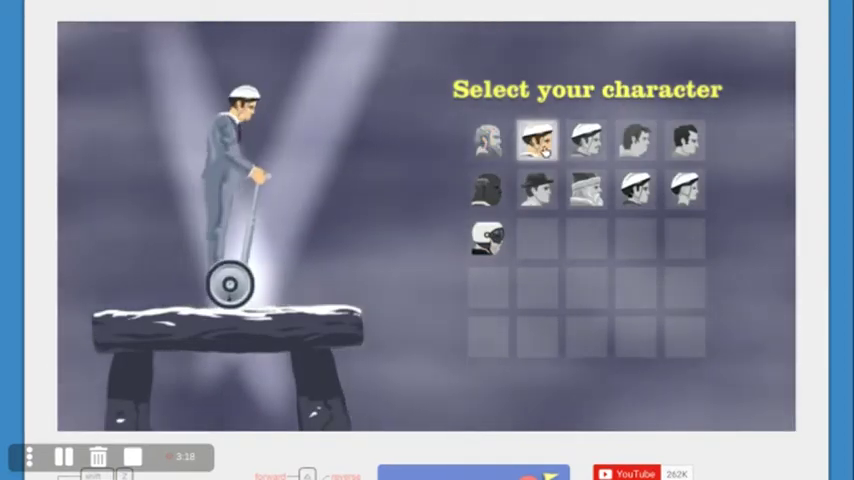
pyautogui.click(587, 140)
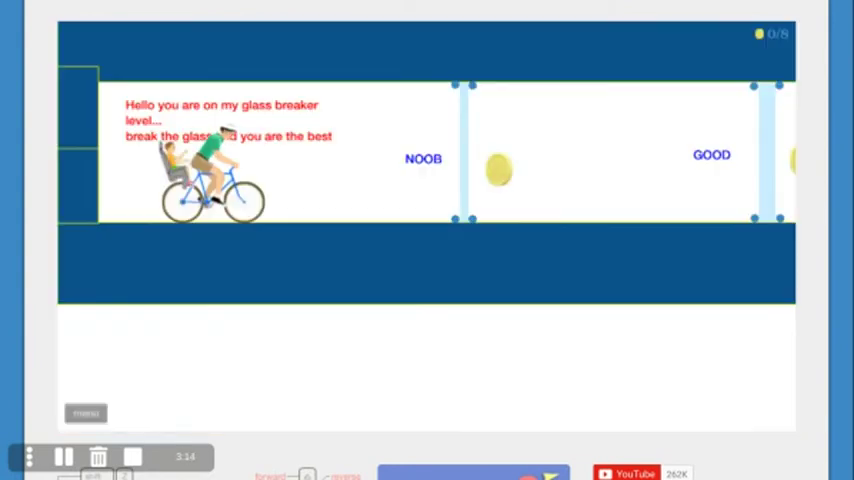
pyautogui.press('Up')
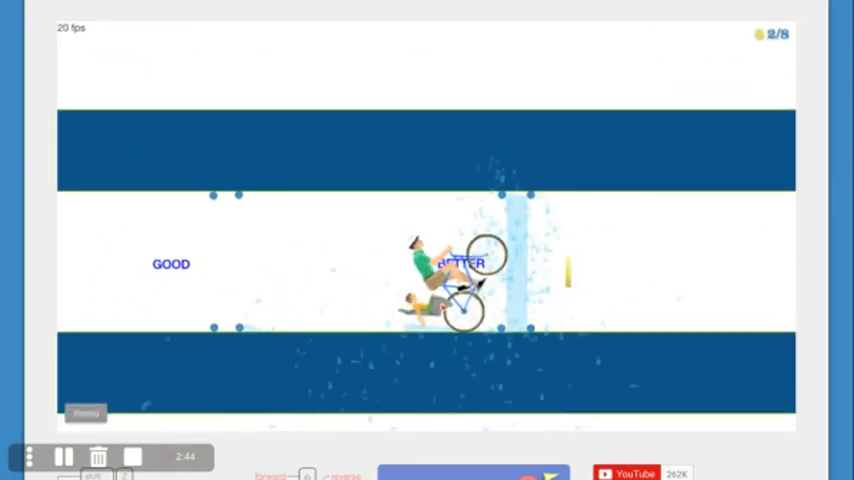
# Restart Glass breakre nova from character select after previewing the lawnmower and another rider.
pyautogui.press('p')
pyautogui.click(458, 223)
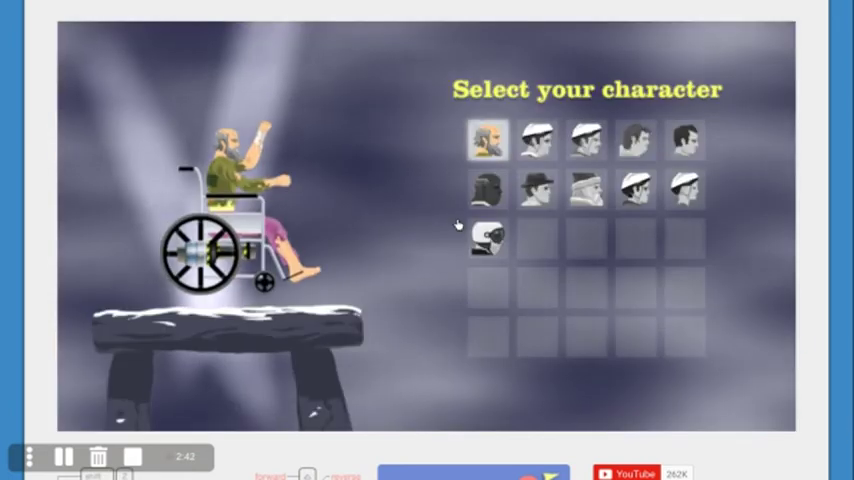
pyautogui.click(488, 190)
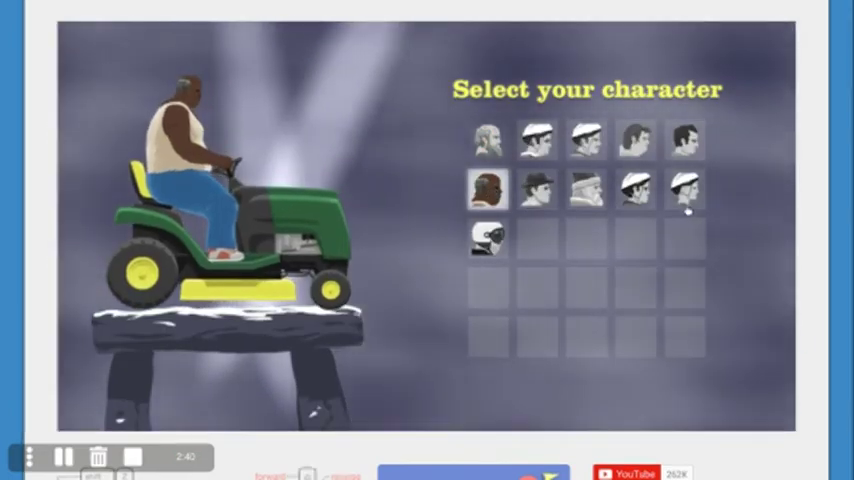
pyautogui.click(537, 188)
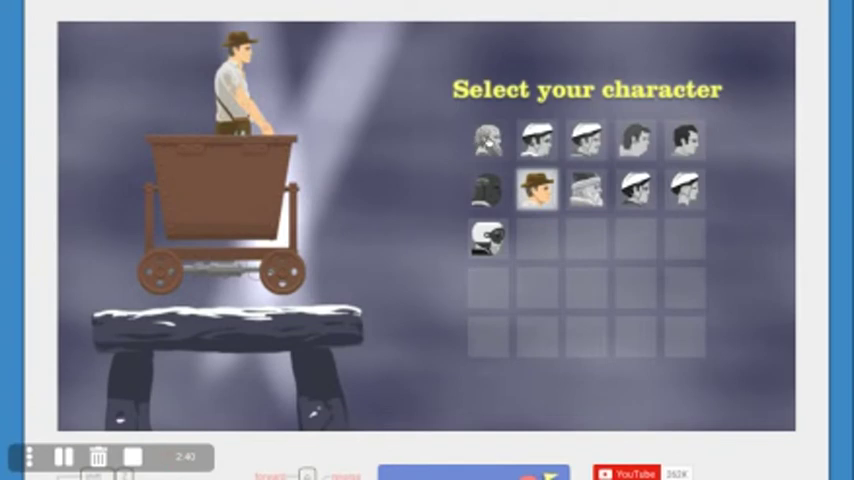
pyautogui.click(684, 188)
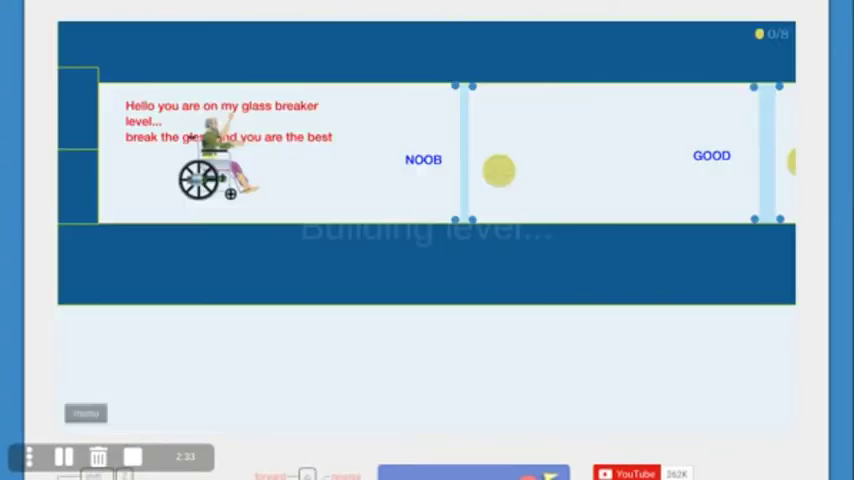
# Drive the wheelchair rider through the NOOB and BETTER glass walls, collecting coins.
pyautogui.press('Up')
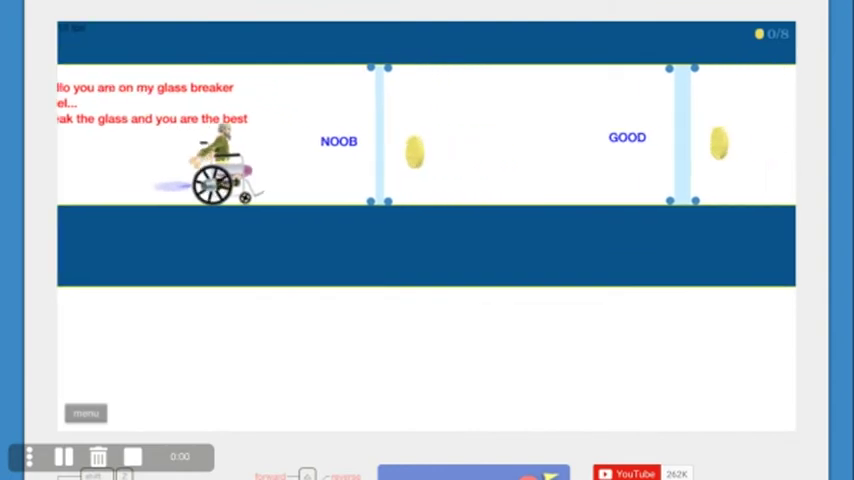
pyautogui.press('Up')
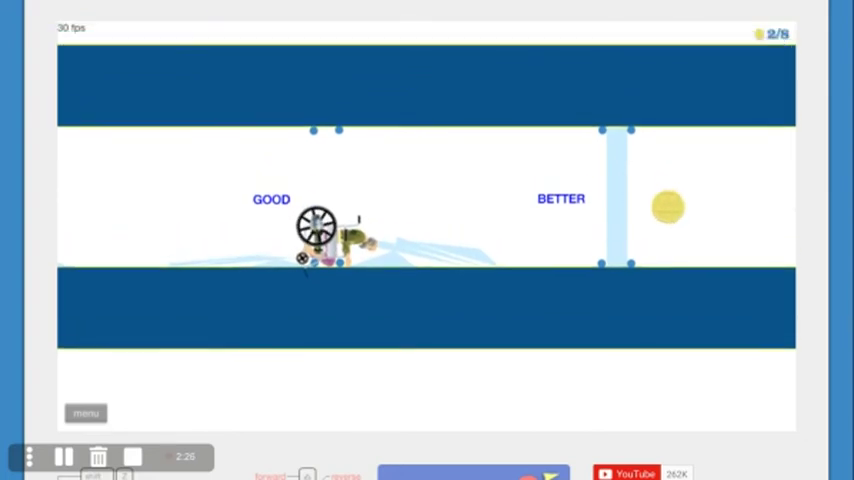
pyautogui.press('Up')
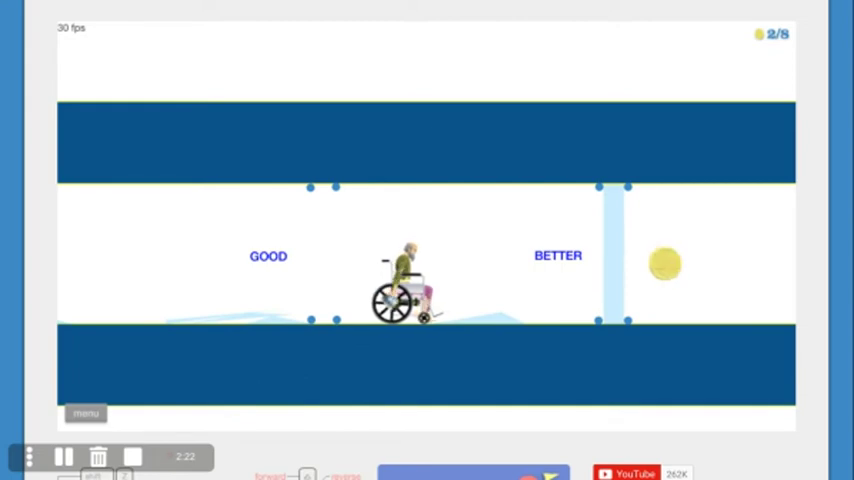
pyautogui.press('Up')
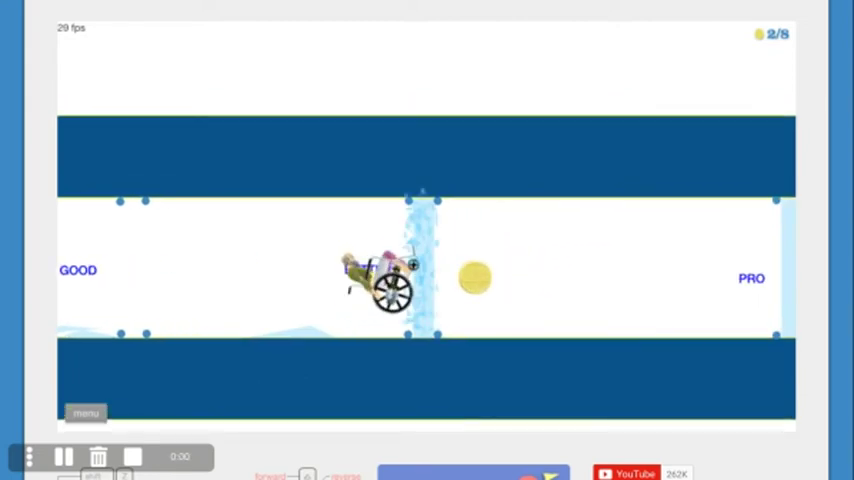
pyautogui.press('Up')
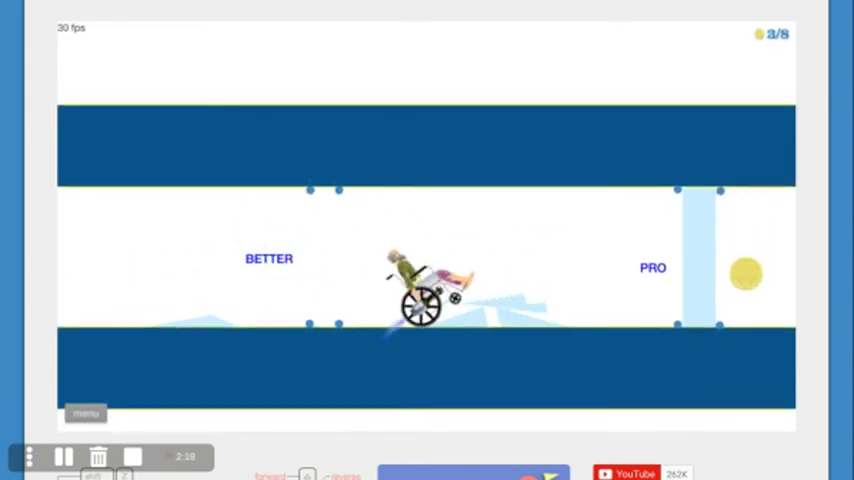
# Smash through the PRO, SUPER PRO and GOD glass walls, grabbing the PRO coin.
pyautogui.press('Up')
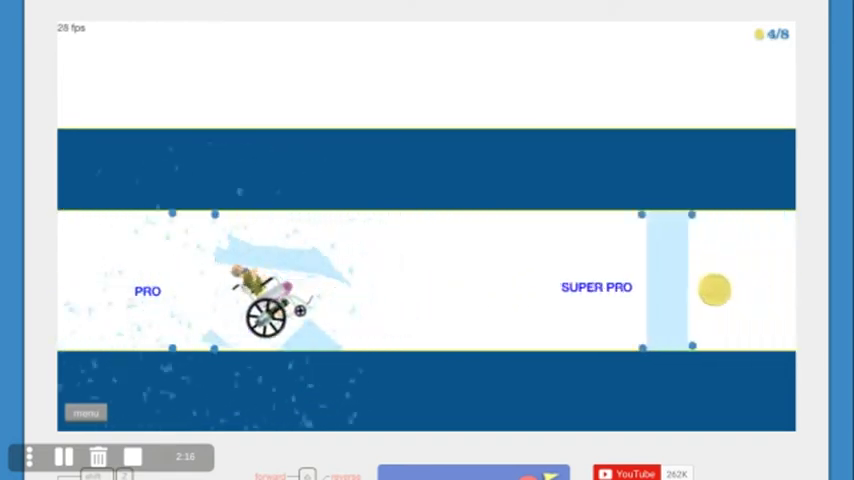
pyautogui.press('Up')
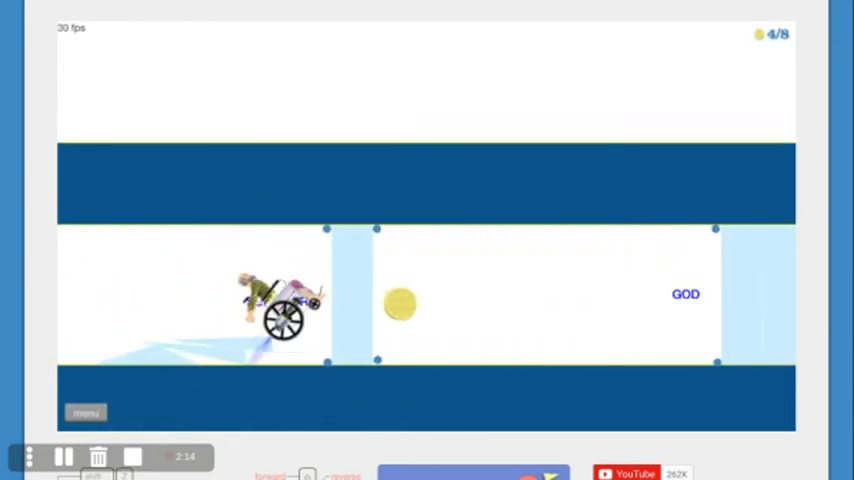
pyautogui.press('Up')
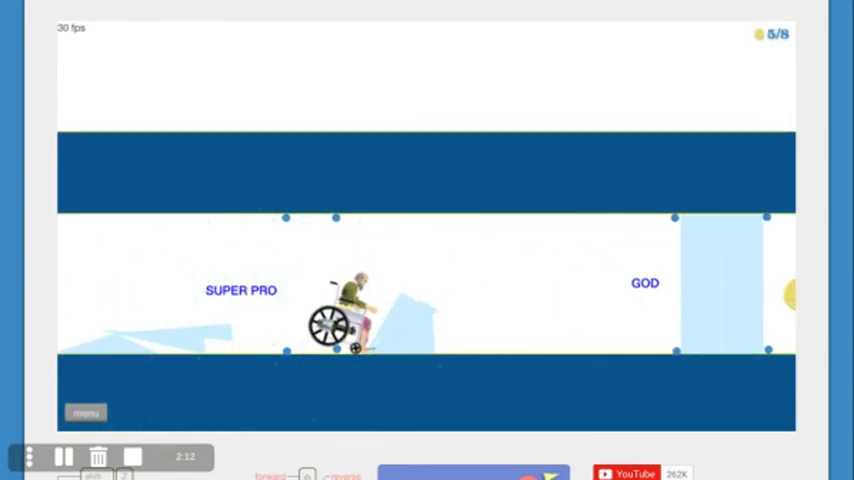
pyautogui.press('Up')
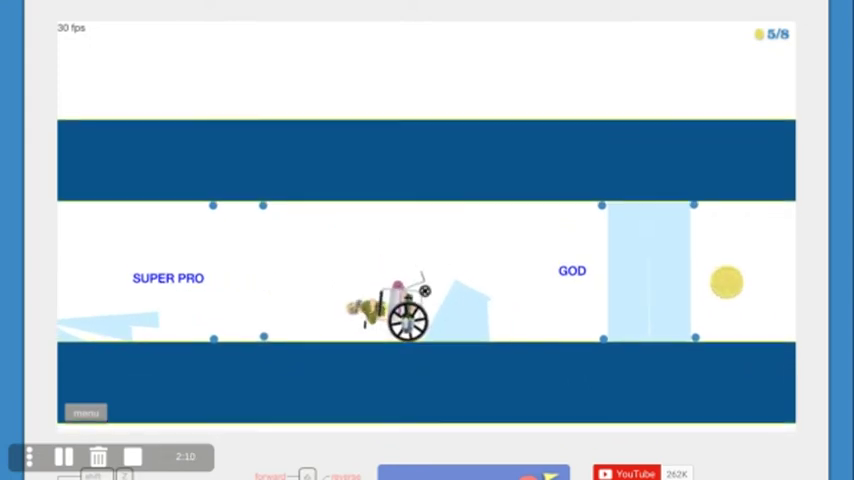
pyautogui.press('Up')
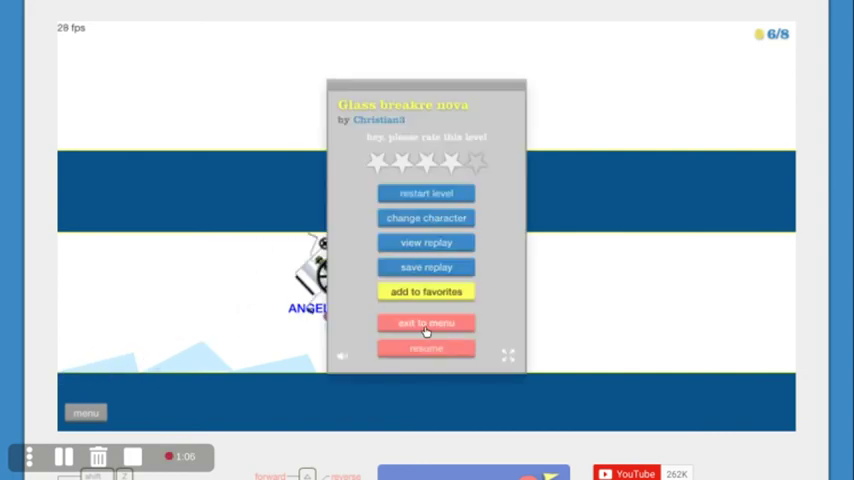
# Exit to the level browser and start Glass breakREADDESC with Play Now.
pyautogui.click(427, 324)
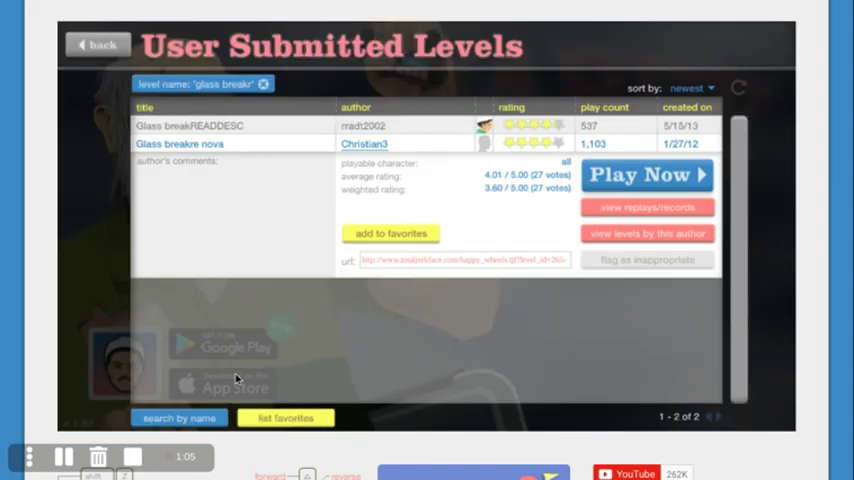
pyautogui.click(270, 125)
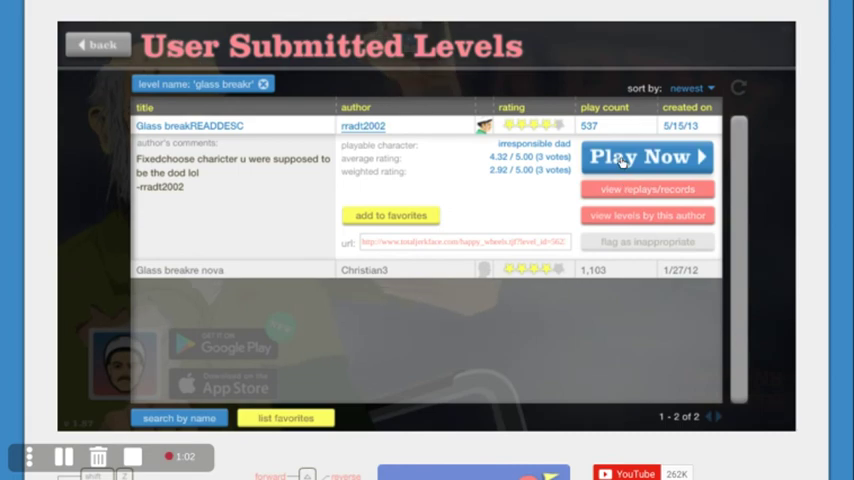
pyautogui.click(622, 161)
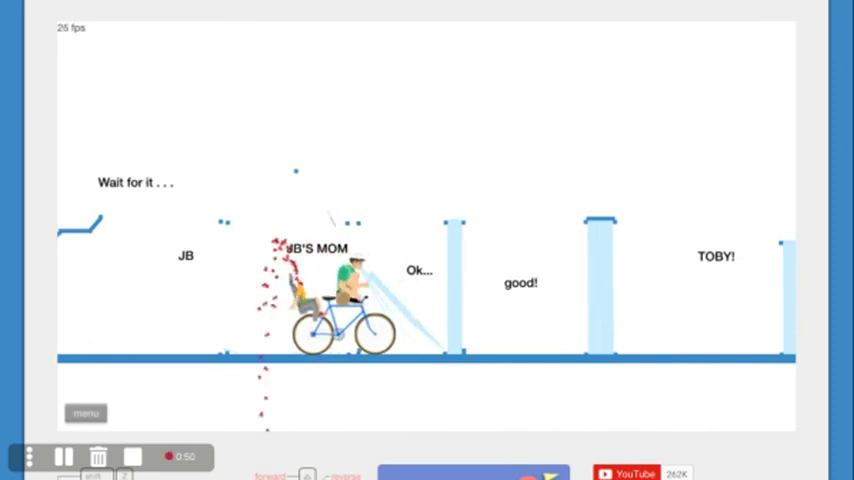
# Restart Glass breakREADDESC from the pause menu, then pause it again.
pyautogui.press('capslock')
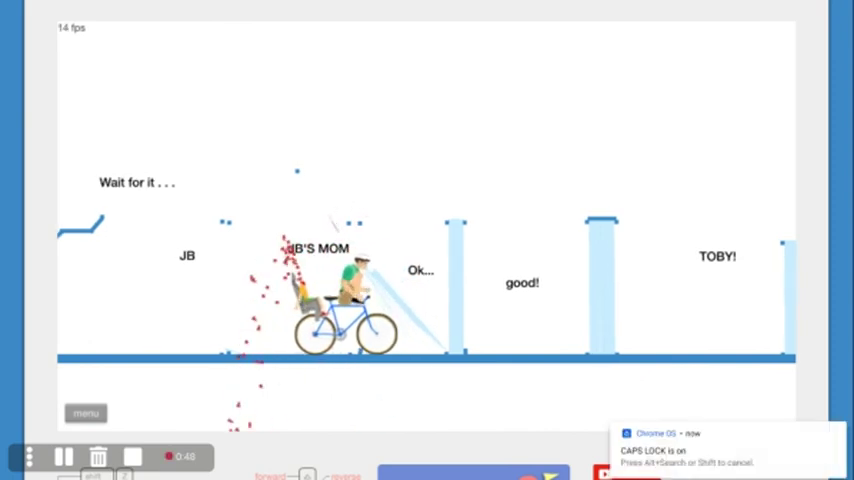
pyautogui.press('Escape')
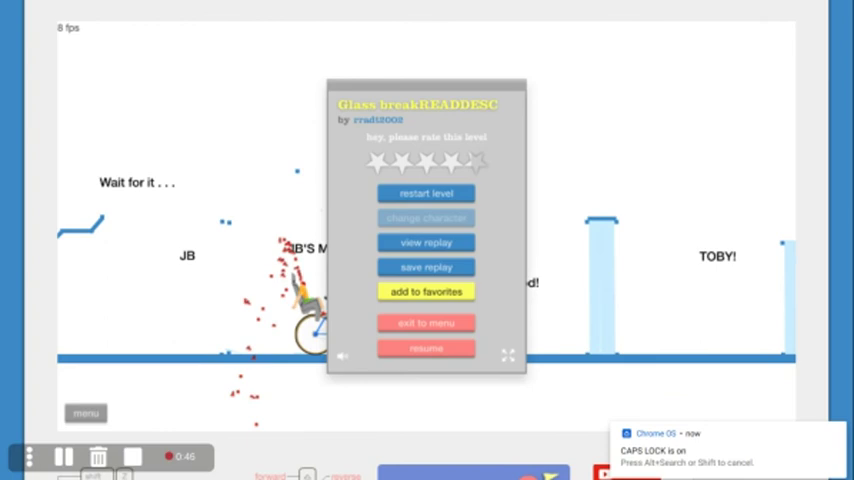
pyautogui.press('Return')
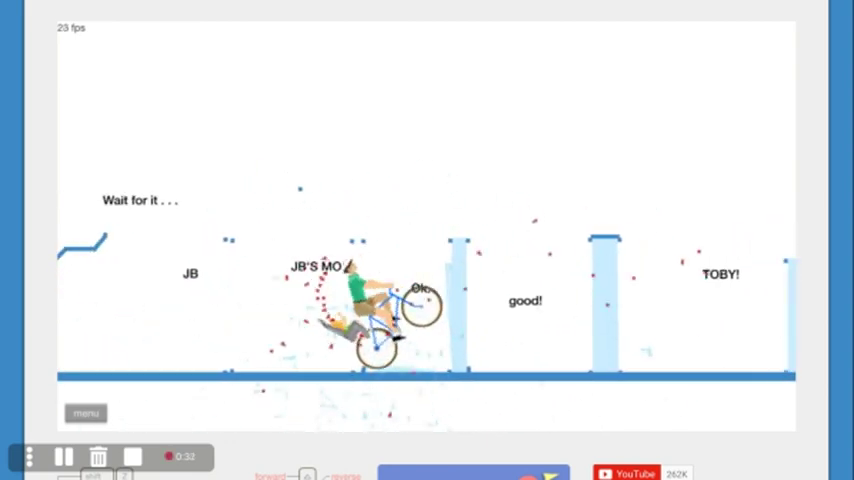
pyautogui.press('Escape')
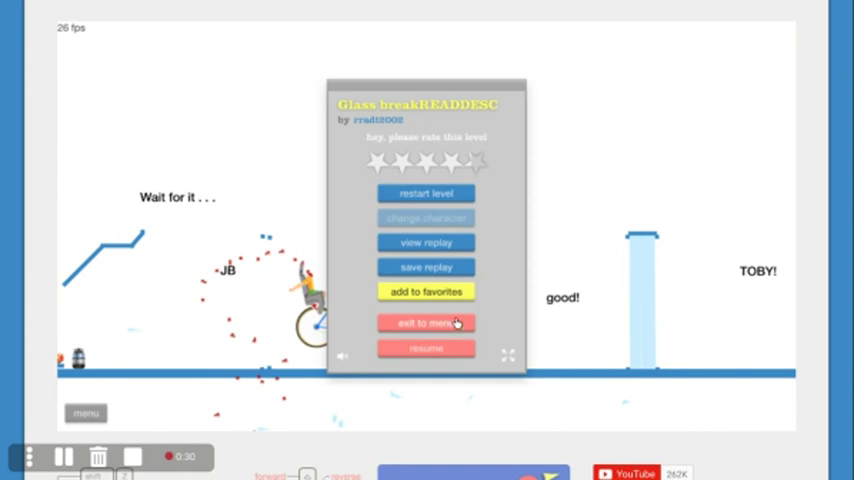
# Search user levels for 'feet' and start playing 'Feet test.' with Play Now.
pyautogui.click(452, 322)
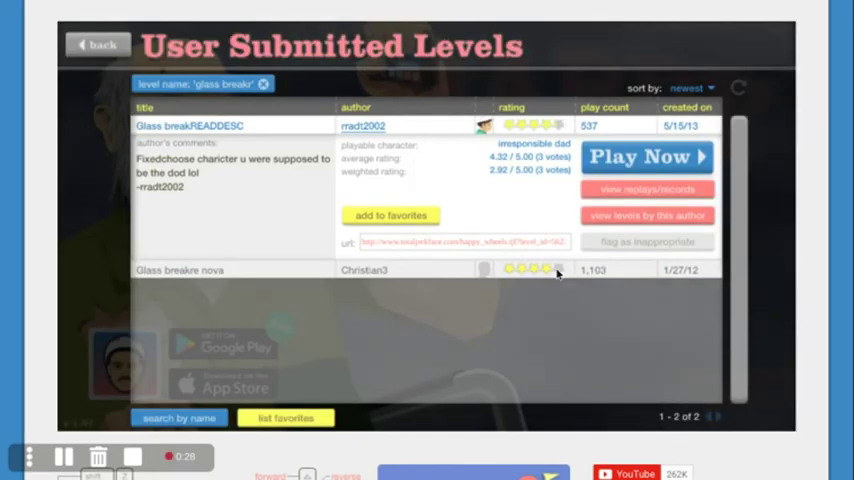
pyautogui.click(197, 418)
pyautogui.write('feet')
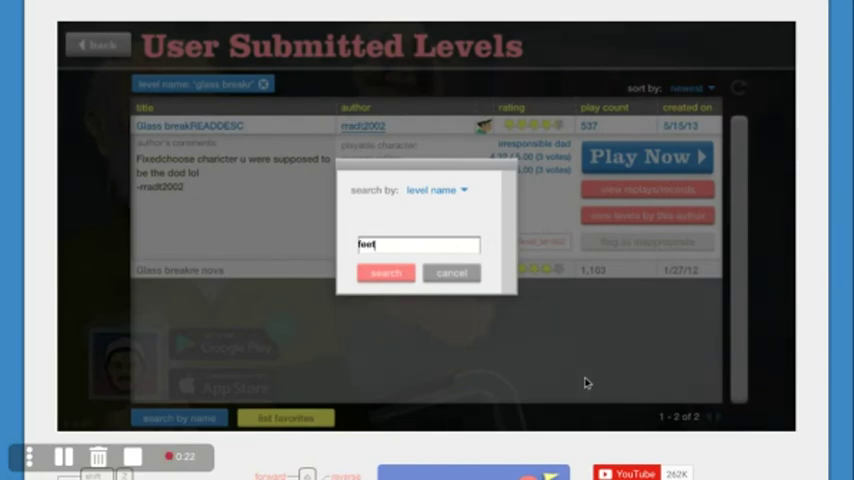
pyautogui.press('Return')
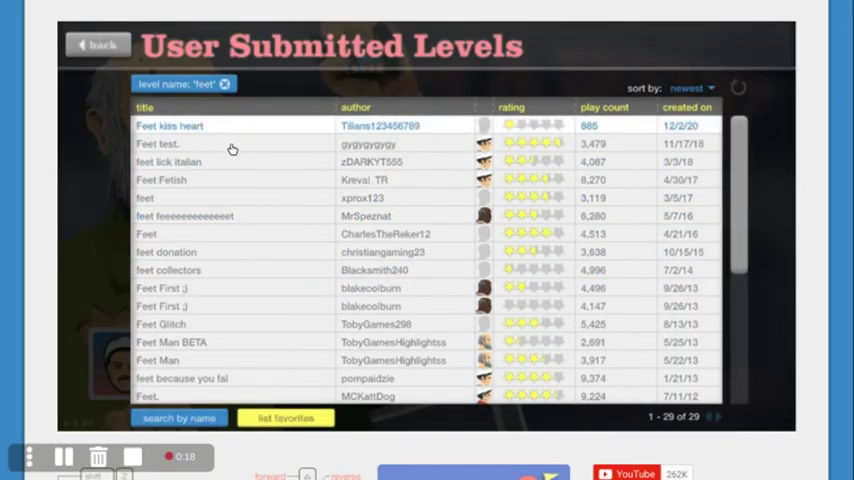
pyautogui.click(233, 148)
pyautogui.click(649, 174)
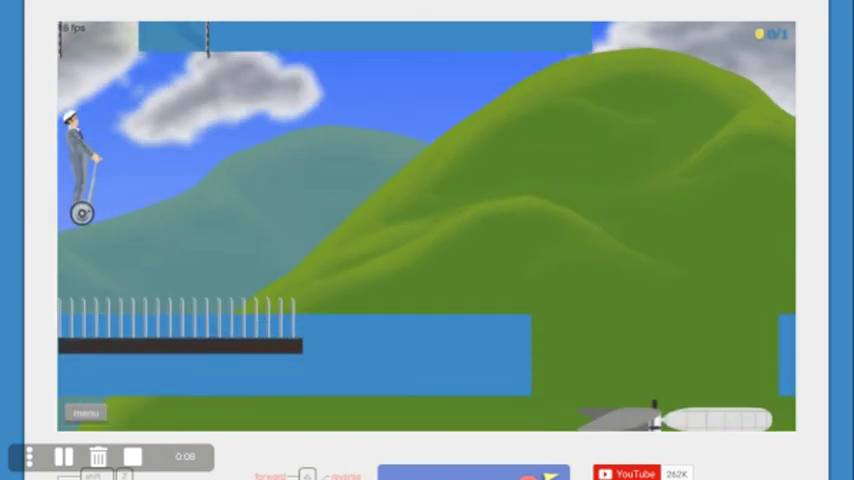
# Ride the Segway forward off the spiked starting platform in Feet test.
pyautogui.press('Up')
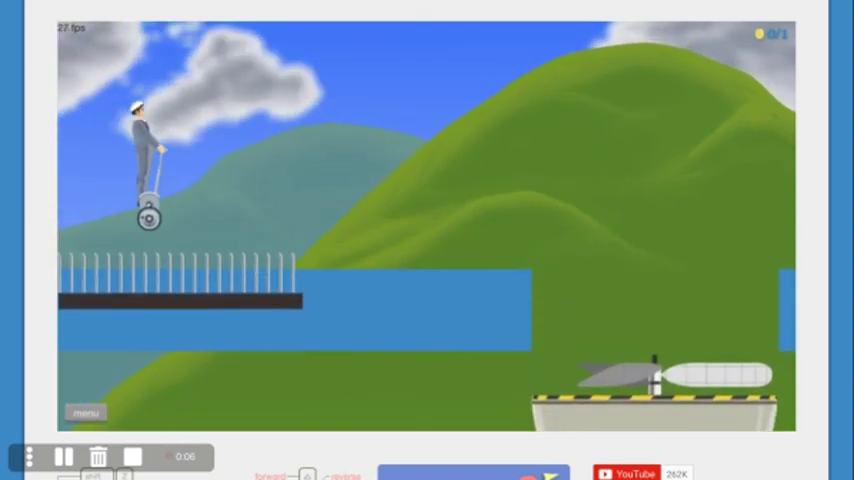